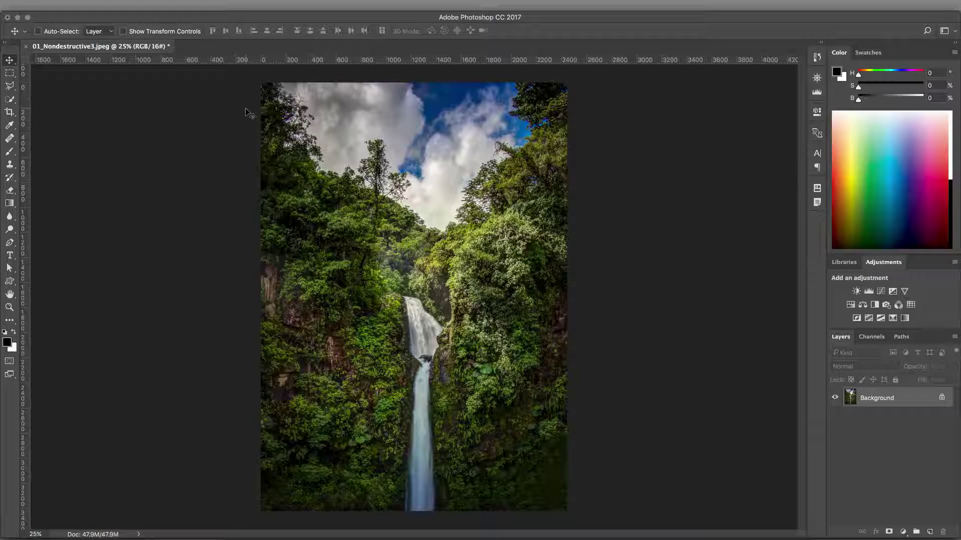
Convert the waterfall photo's layer for smart filters and confirm the smart object notices
mouse_move(260, 2)
click(246, 6)
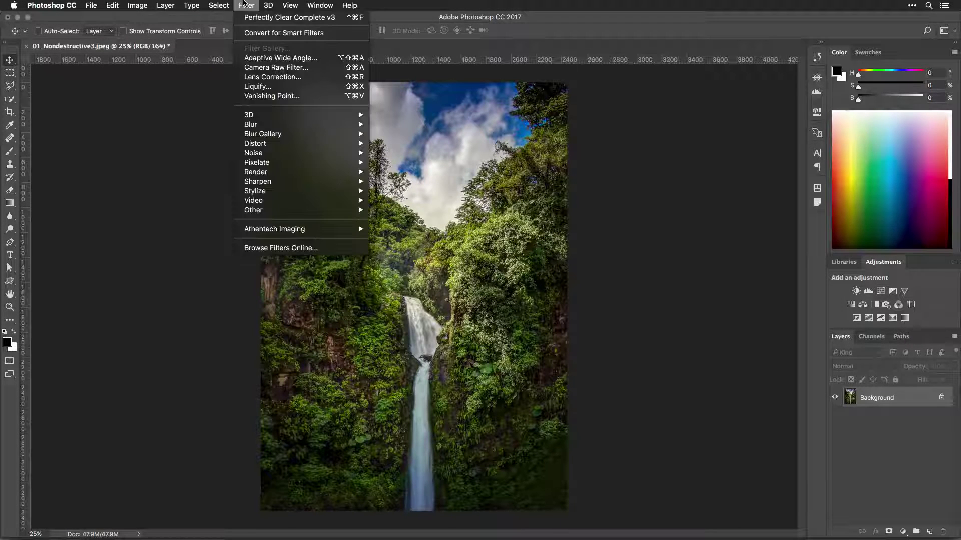
click(255, 34)
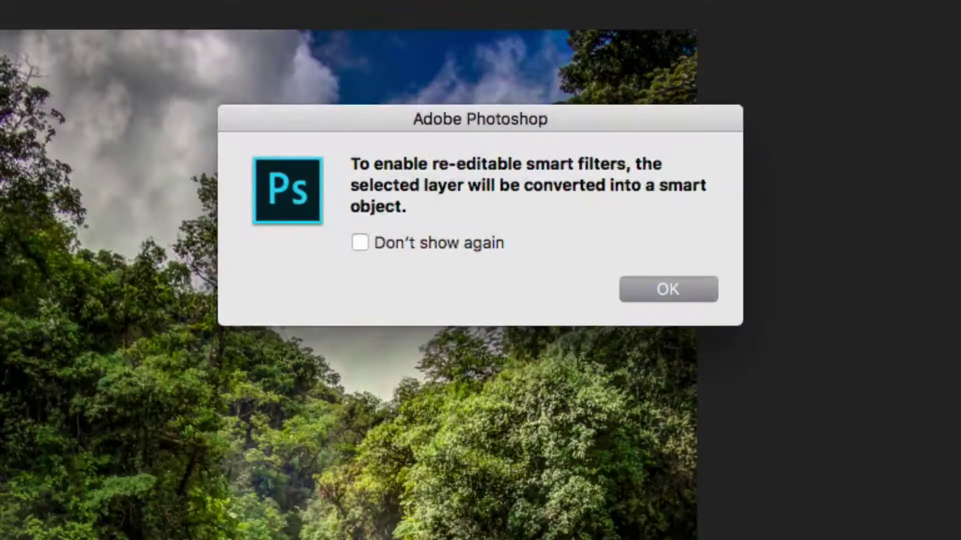
key(Return)
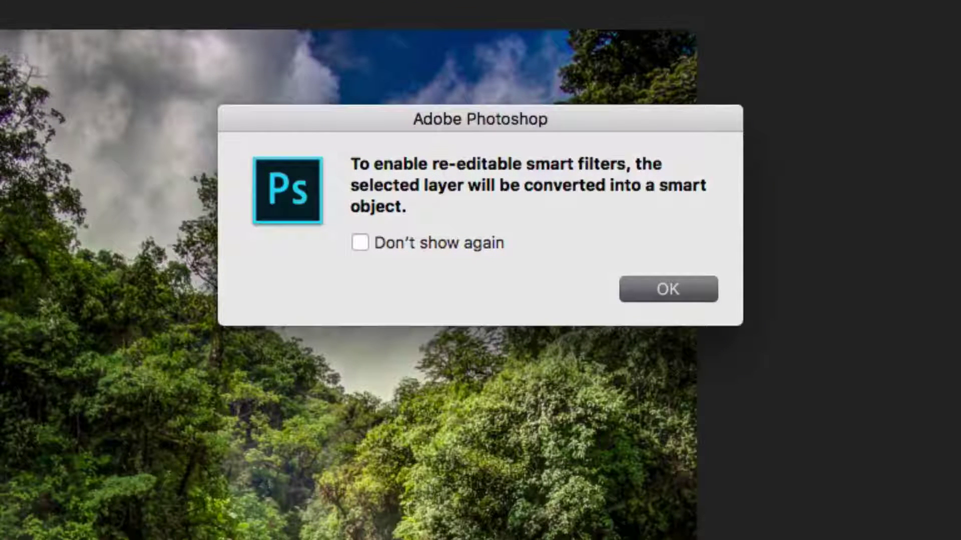
key(Return)
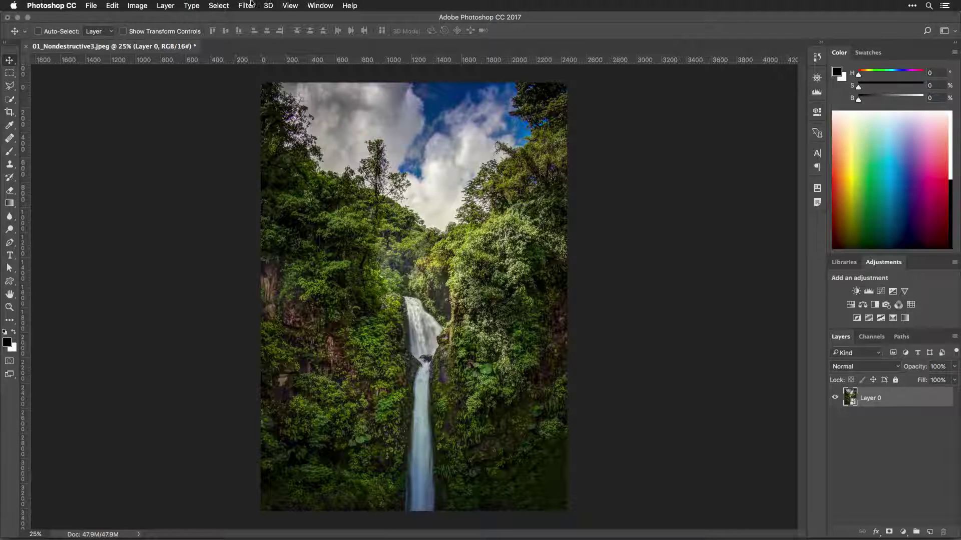
Launch the Perfectly Clear Complete v3 filter from Filter > Athentech Imaging
click(246, 5)
mouse_move(322, 229)
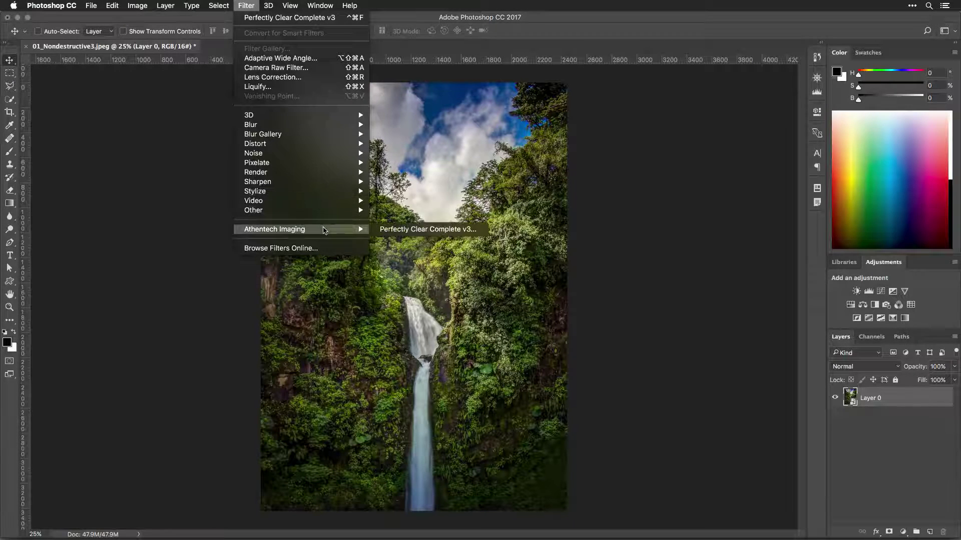
click(399, 229)
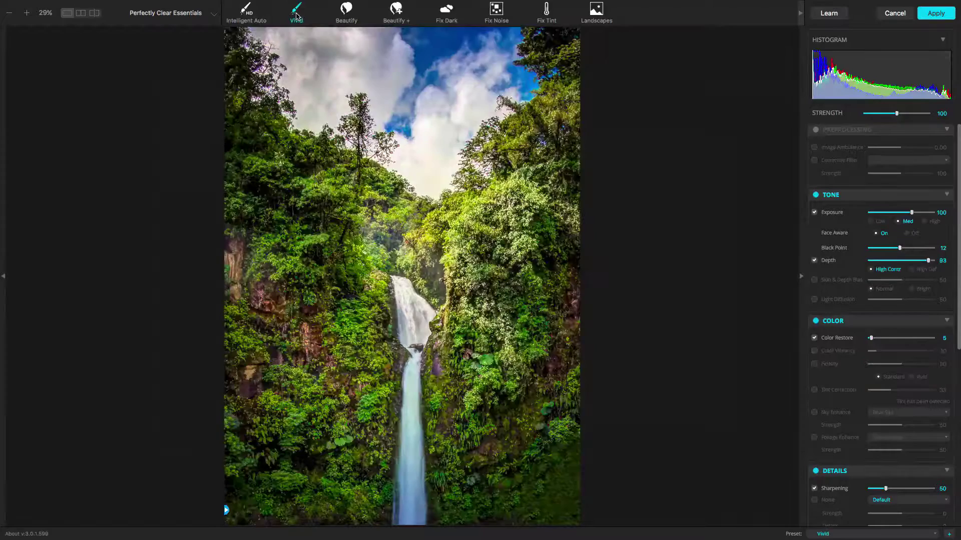
Compare the Vivid-corrected waterfall preview against the original
click(344, 209)
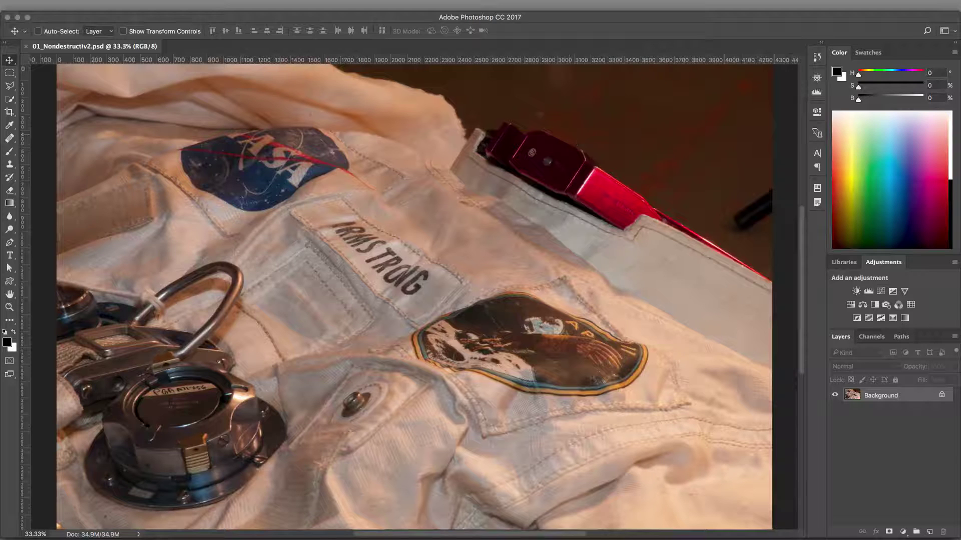
Convert the spacesuit photo's layer for smart filters, making it smart object Layer 0
mouse_move(350, 2)
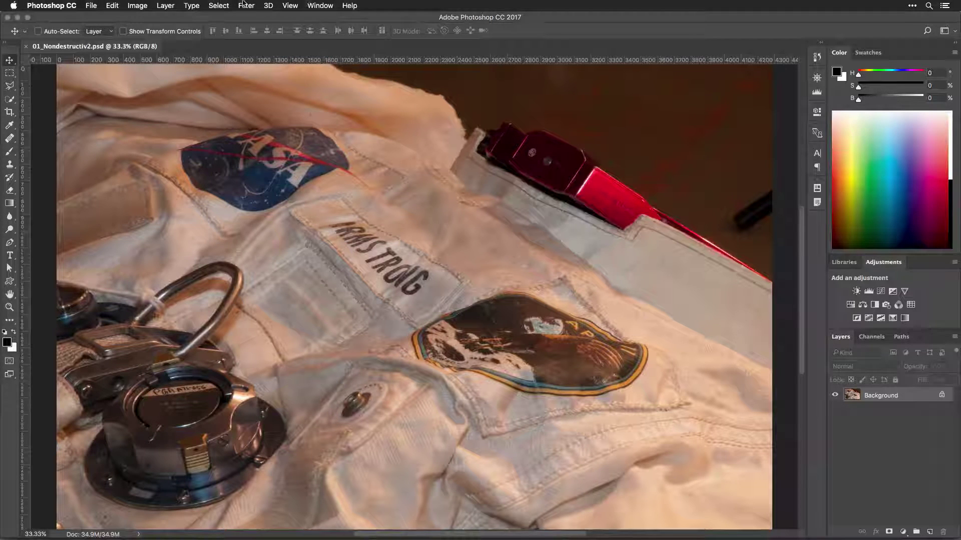
click(245, 5)
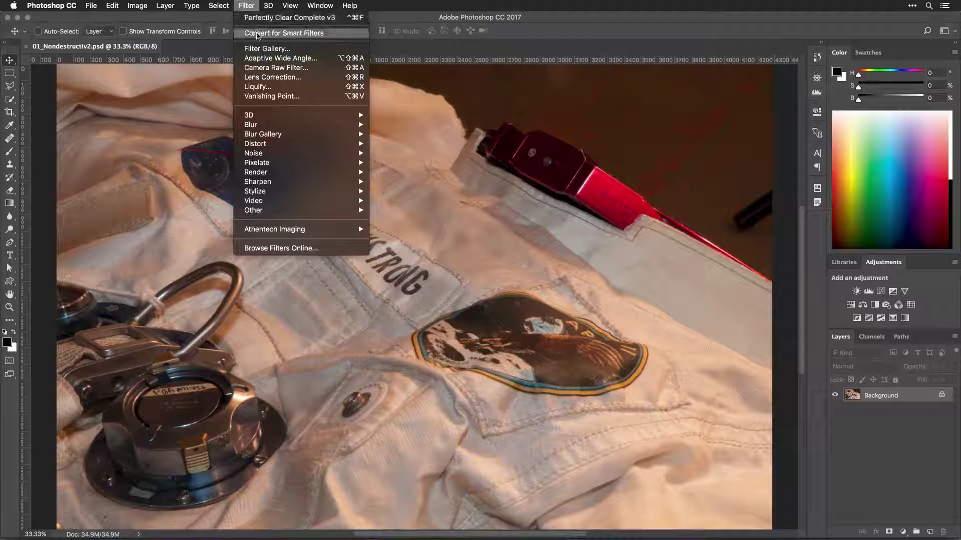
click(257, 33)
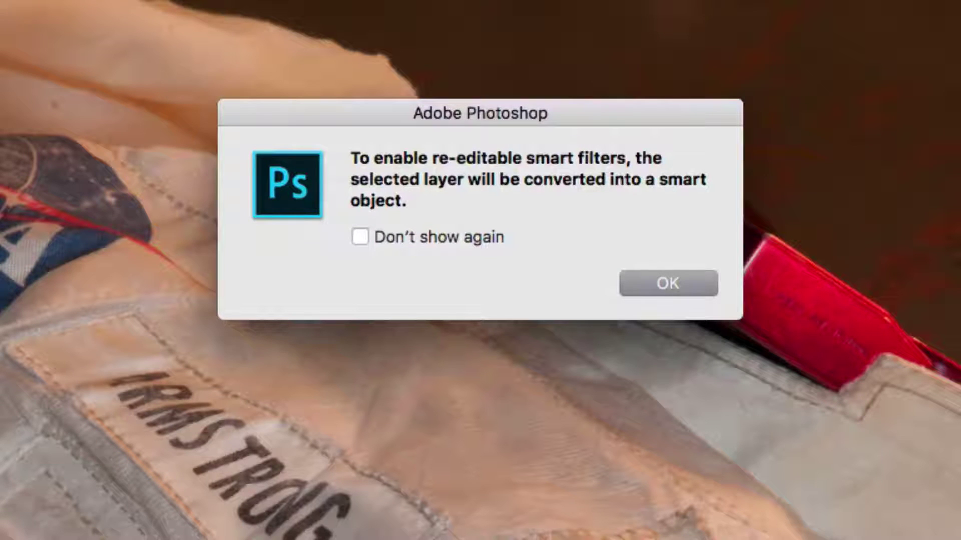
key(Return)
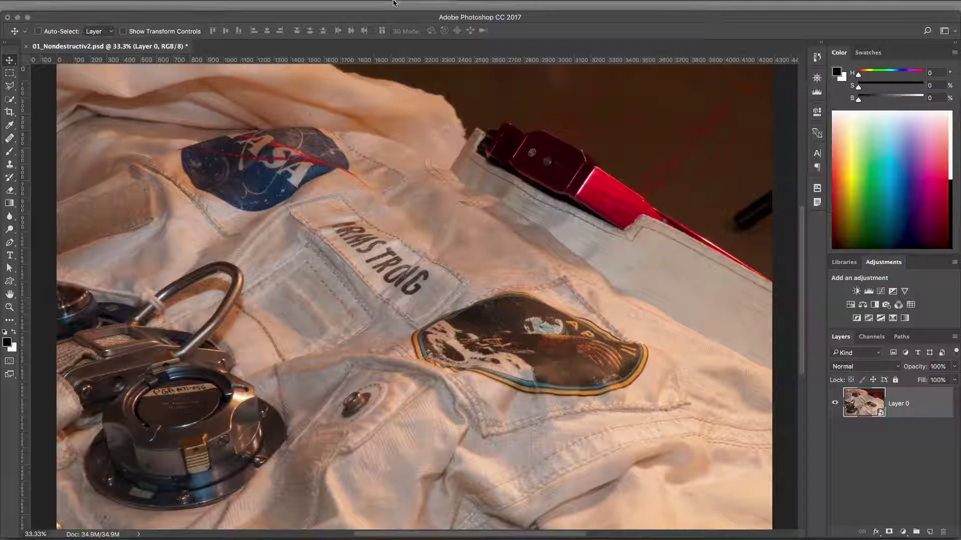
Bring up the Filter menu's Athentech Imaging submenu
mouse_move(392, 3)
click(246, 5)
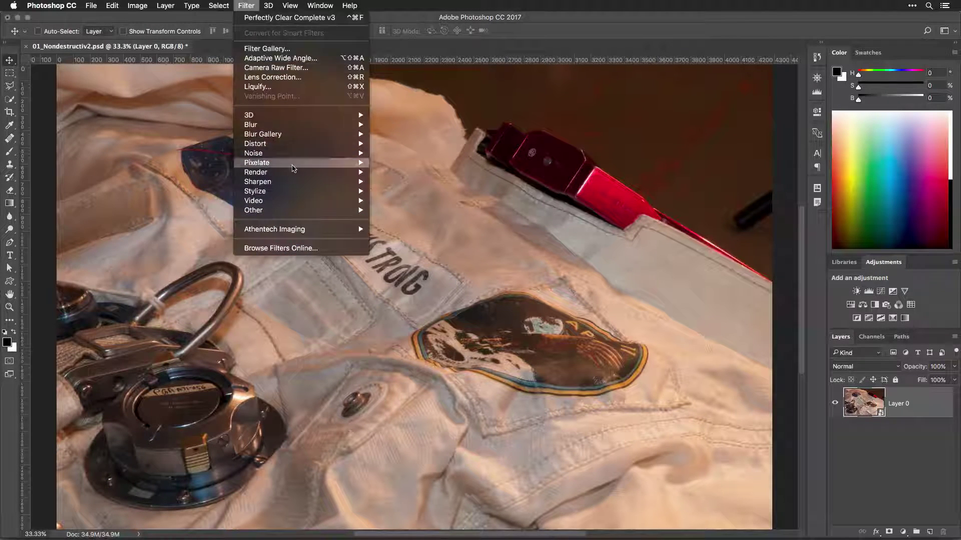
mouse_move(309, 231)
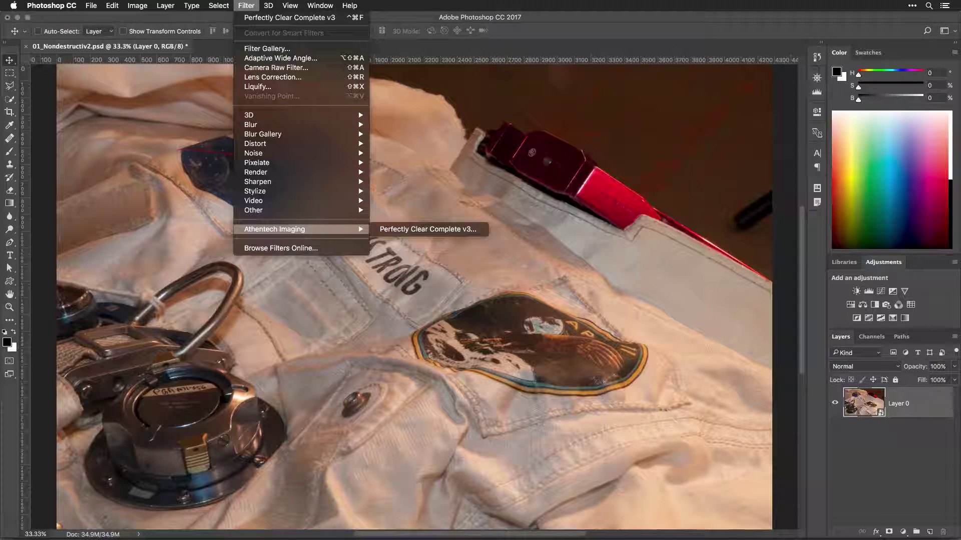
Launch Perfectly Clear and apply Fix Dark with Color Restore 56 and Tint Correction 29
click(415, 232)
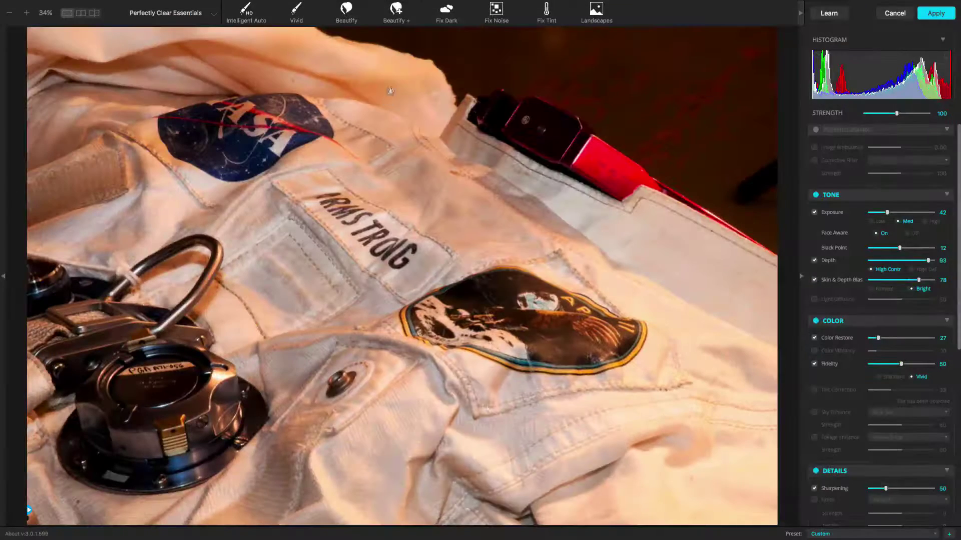
click(447, 14)
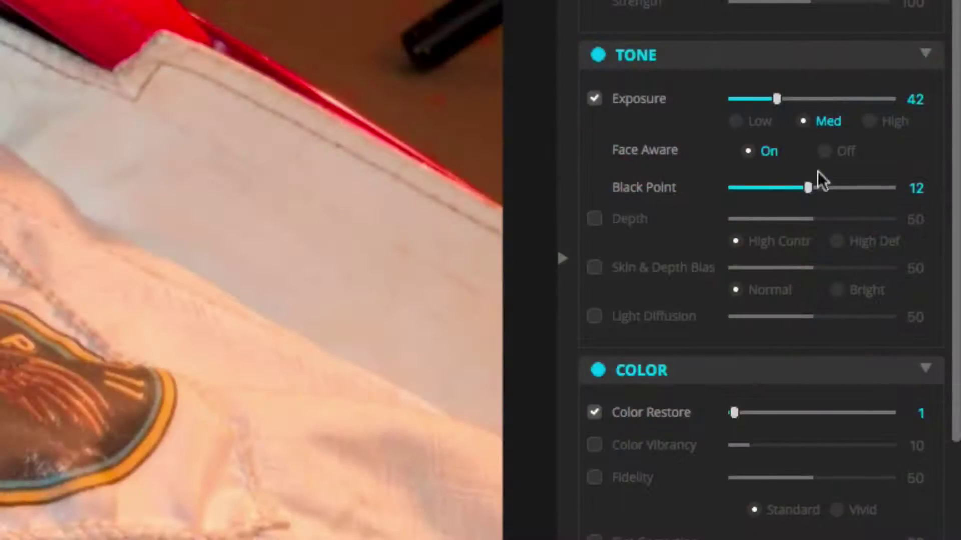
click(775, 413)
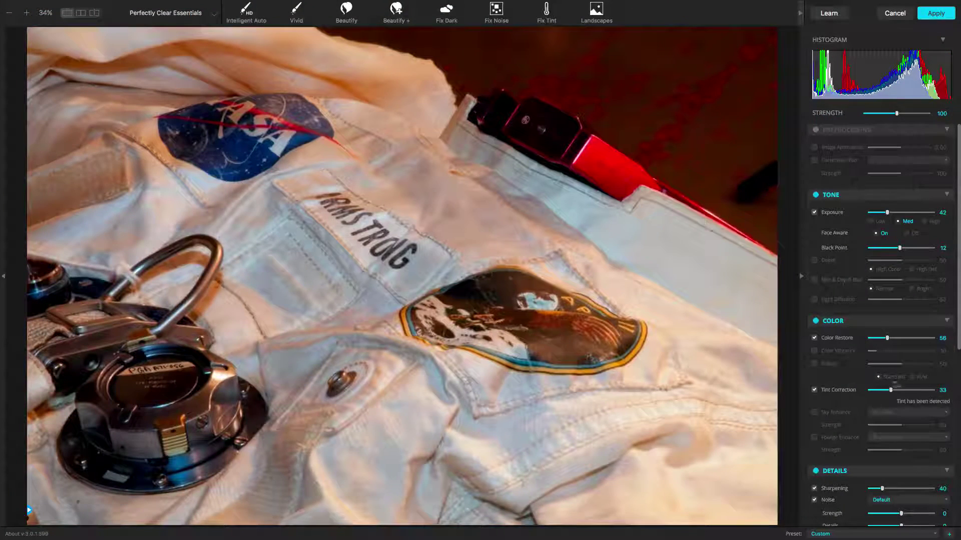
drag(894, 393, 884, 391)
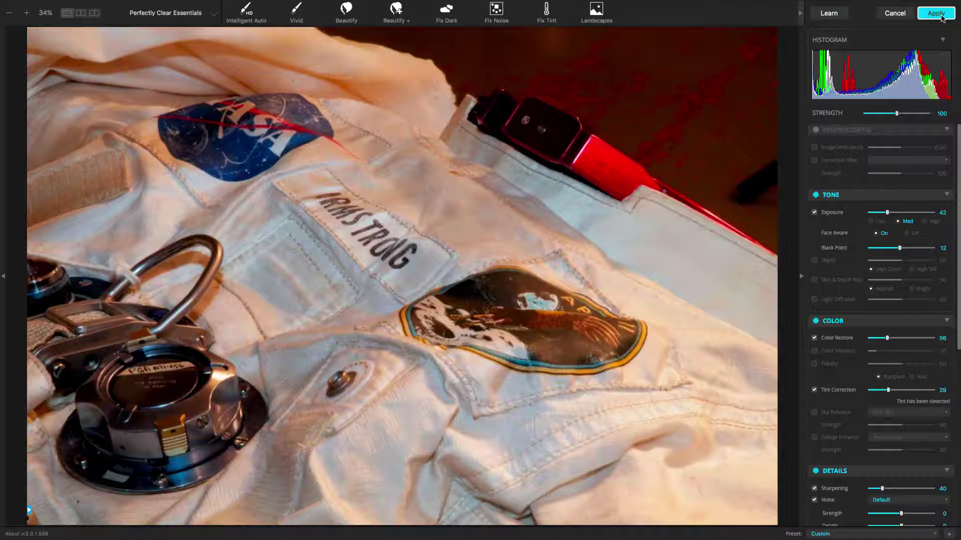
click(940, 16)
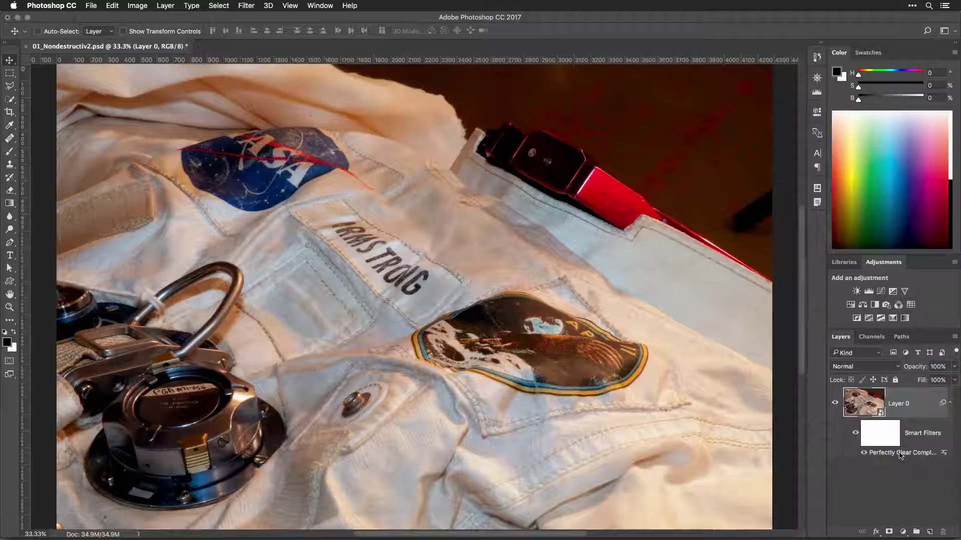
Reopen the Perfectly Clear Complete v3 smart filter settings under Layer 0
double_click(899, 453)
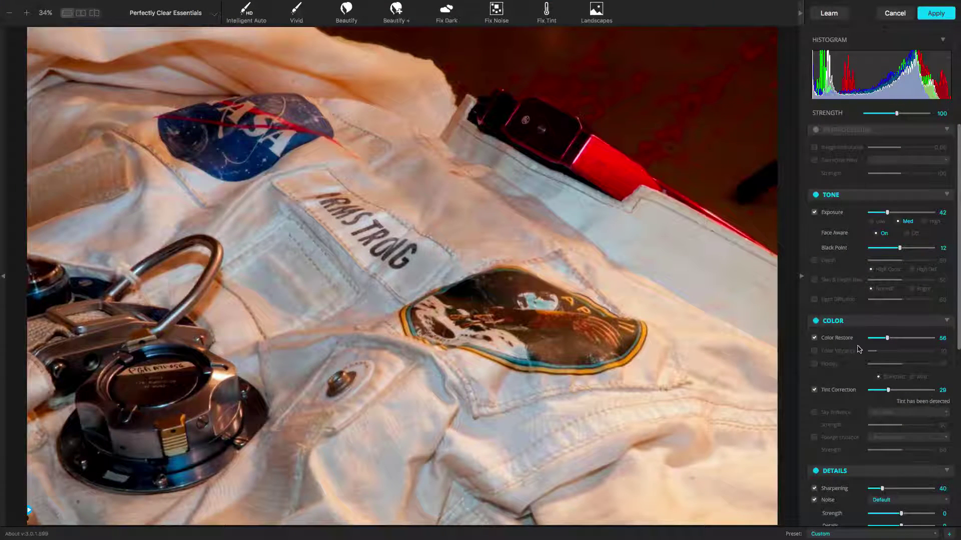
Set Color Vibrancy 23, Fidelity 69 in Vivid mode, and Depth to High Def
click(841, 352)
drag(872, 351, 885, 352)
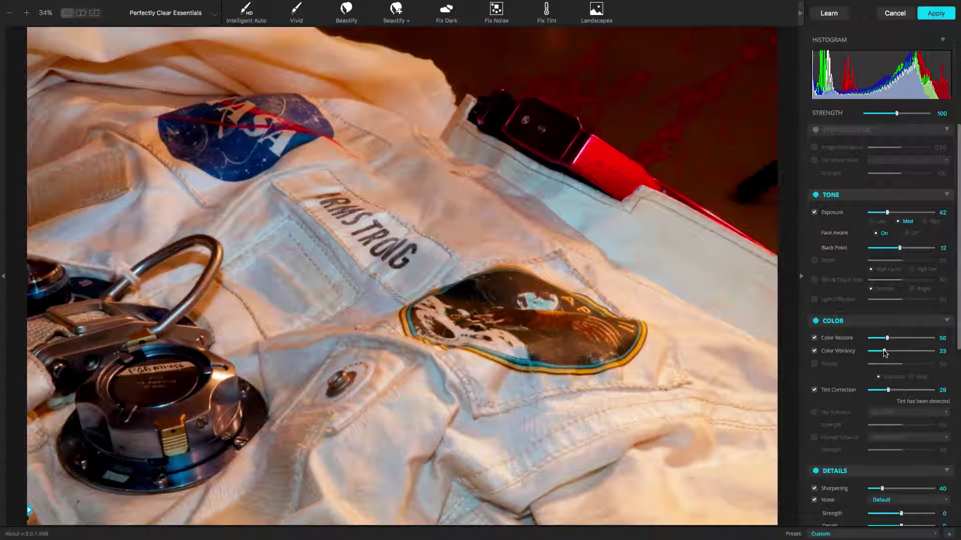
click(833, 366)
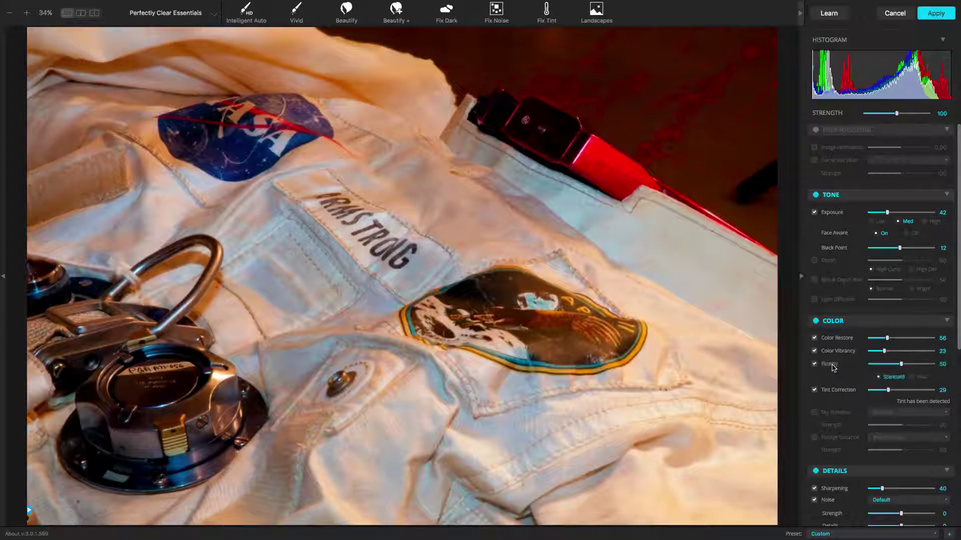
drag(901, 364, 914, 363)
click(919, 378)
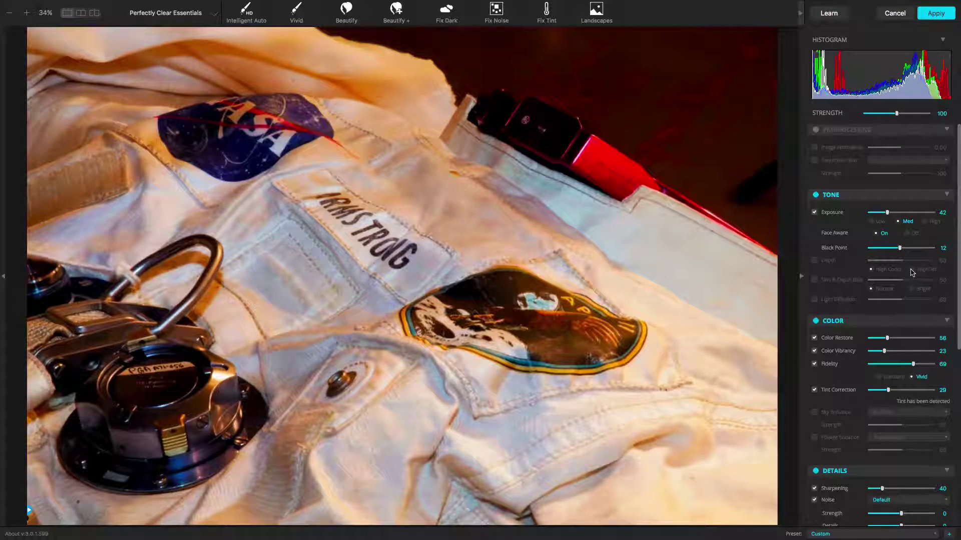
click(916, 260)
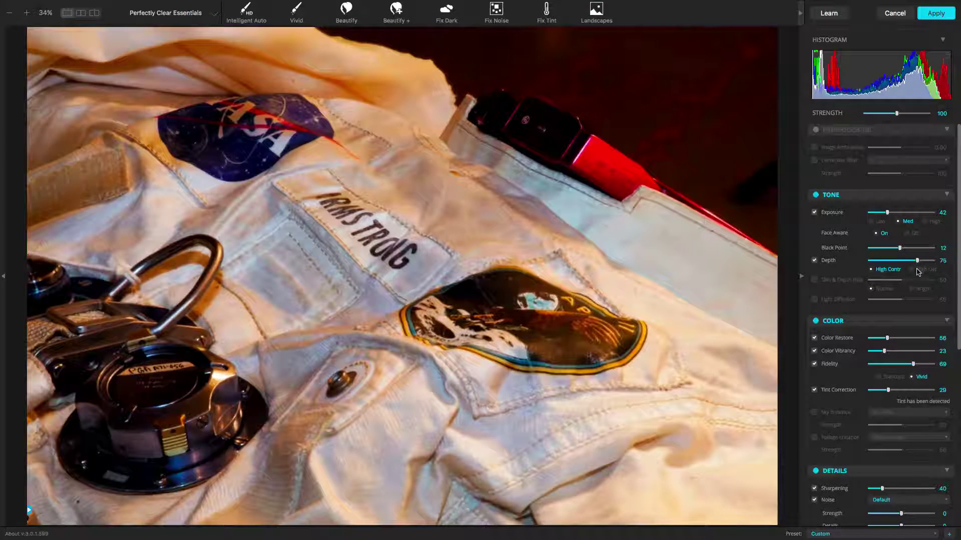
click(918, 270)
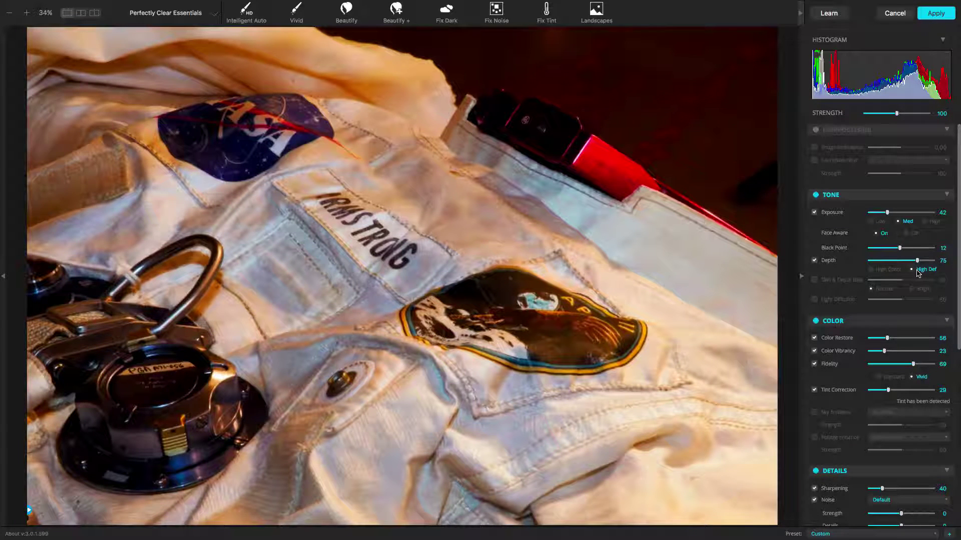
Add a Cooling (82) corrective filter at strength 20, set Sharpening 71, and apply
click(839, 161)
click(879, 161)
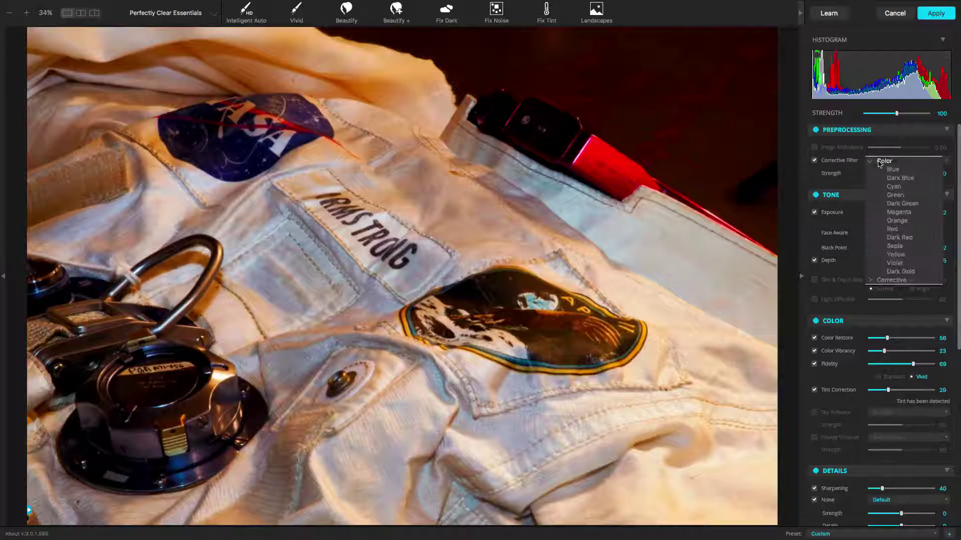
click(872, 161)
click(872, 170)
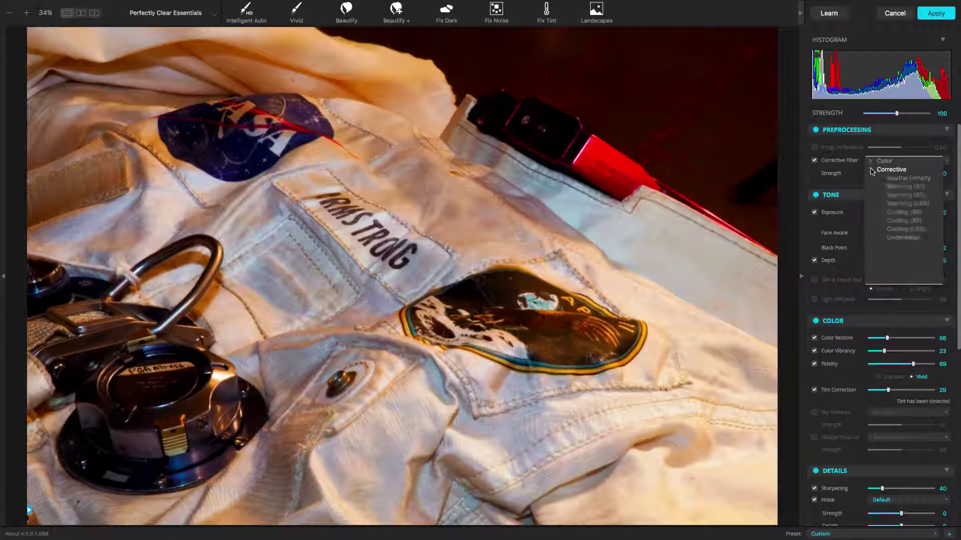
click(900, 232)
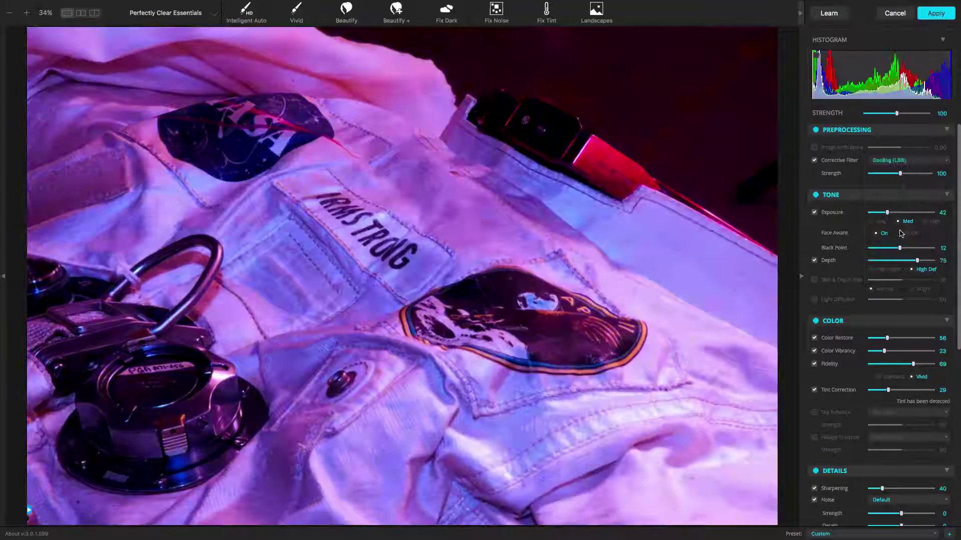
click(877, 173)
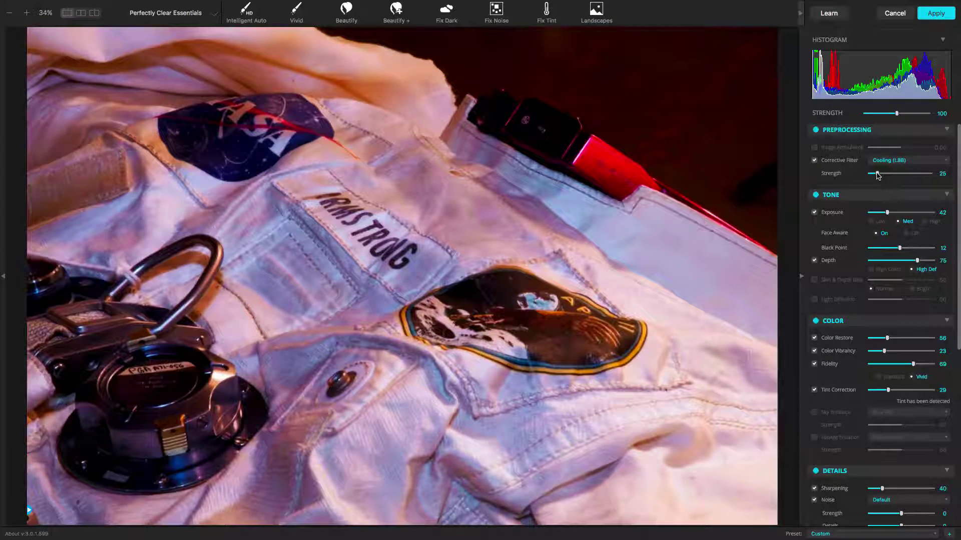
click(886, 161)
click(886, 155)
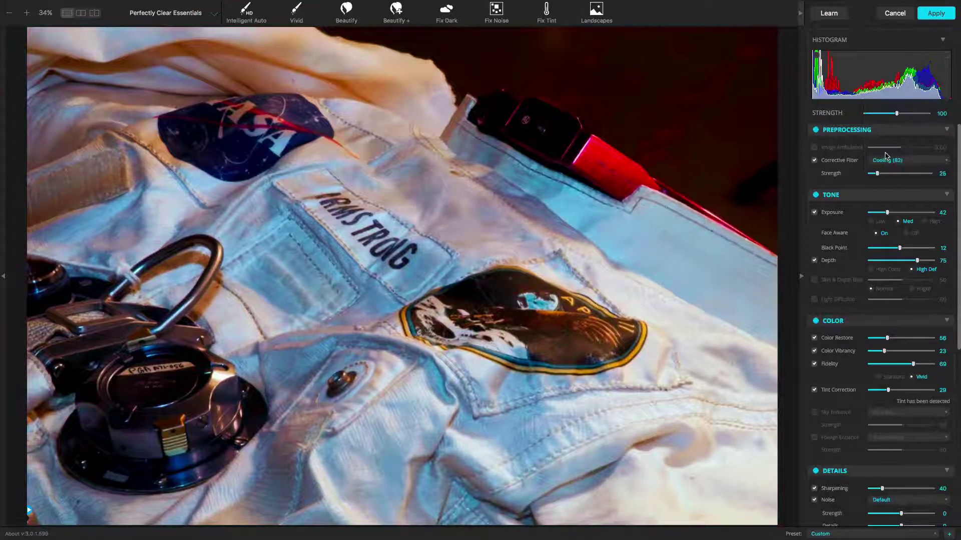
click(876, 173)
click(892, 488)
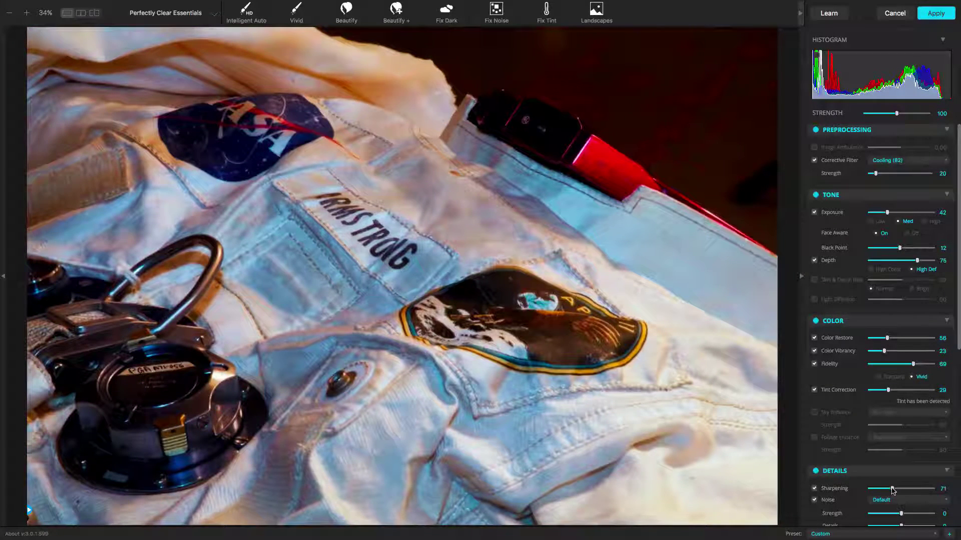
click(936, 13)
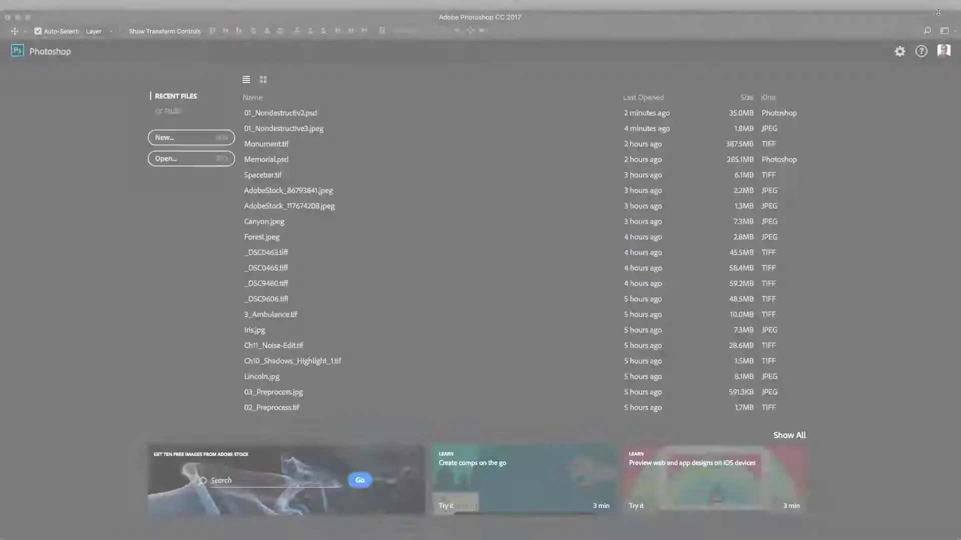
Open the raw portrait 01_Nondestructive.NEF into Camera Raw
key(super+o)
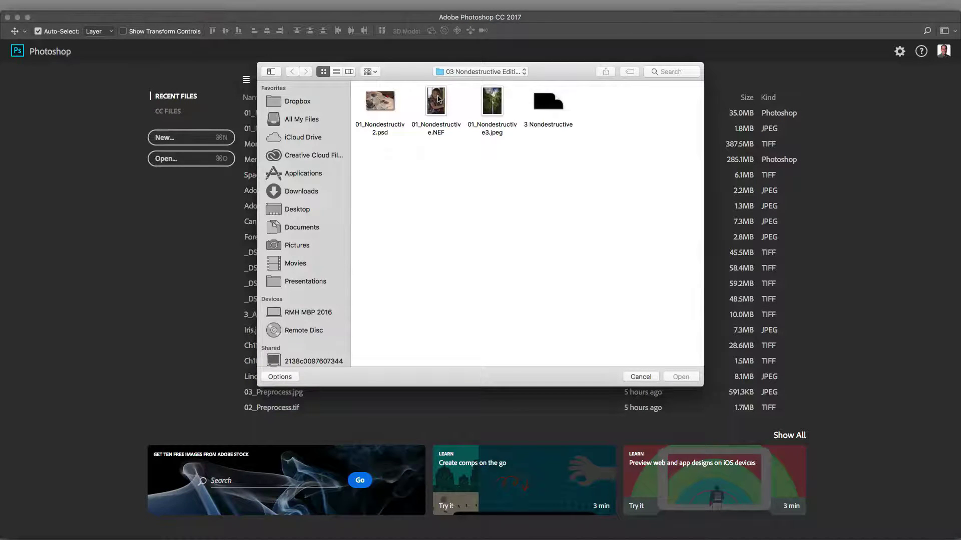
double_click(436, 100)
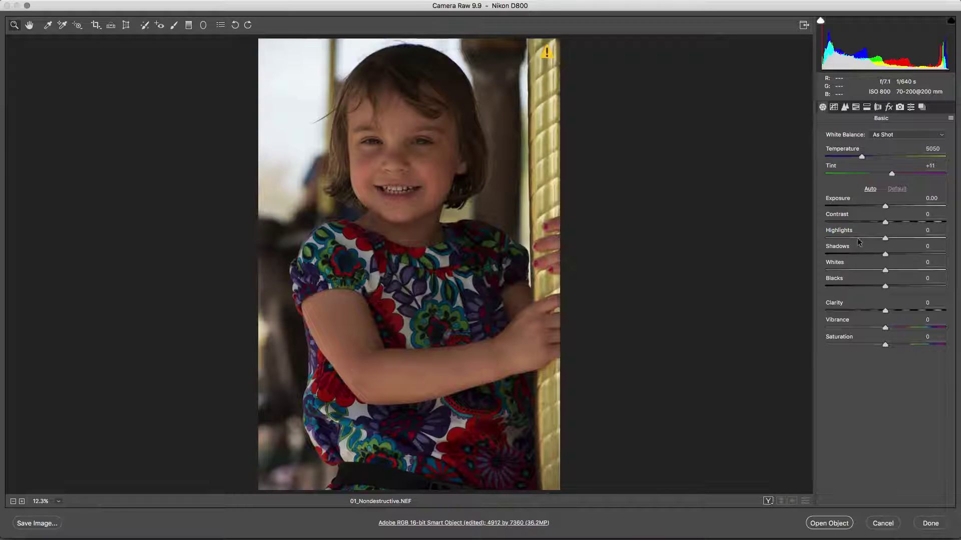
Set Highlights to -100 and Shadows to +100
drag(853, 239, 821, 238)
click(902, 254)
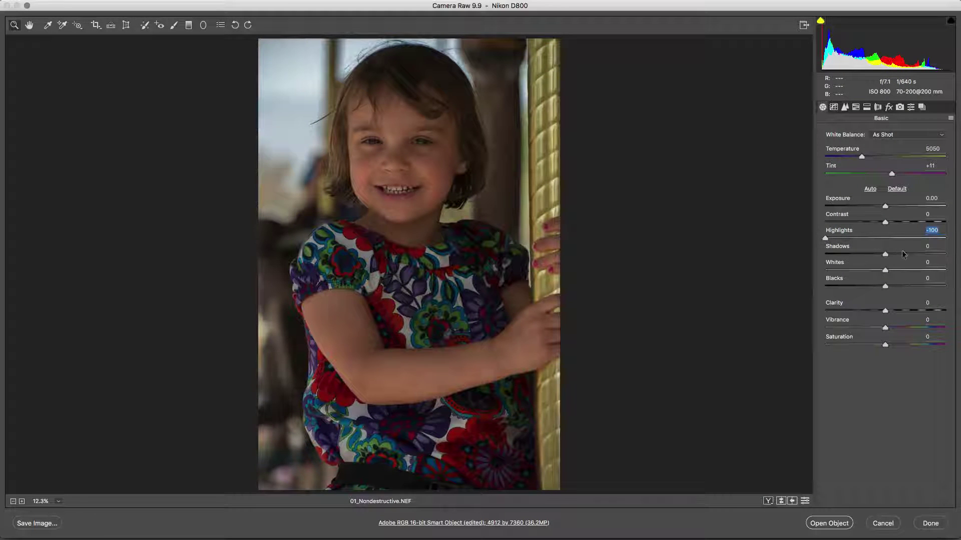
drag(902, 251, 956, 249)
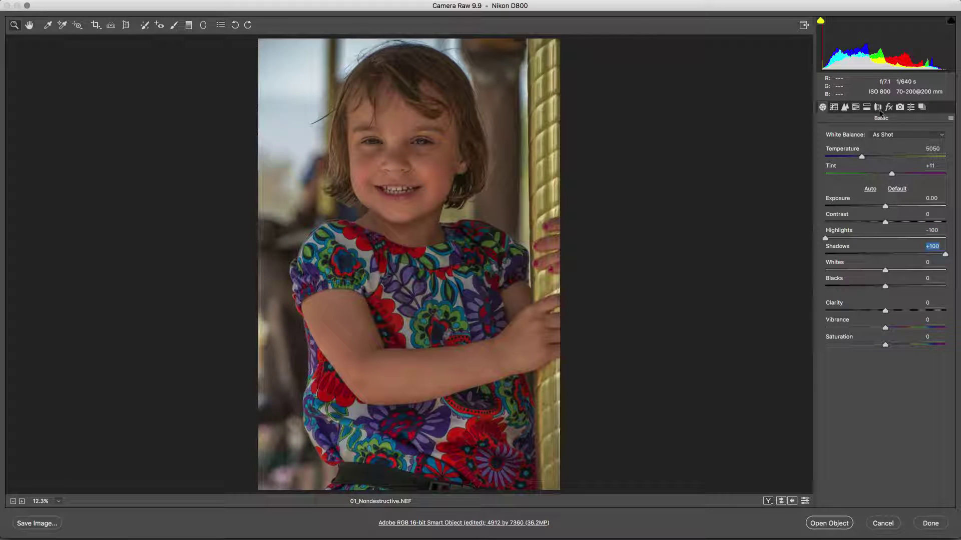
Enable lens profile and chromatic aberration corrections, then draw a crop trimming the bottom
click(878, 107)
click(840, 131)
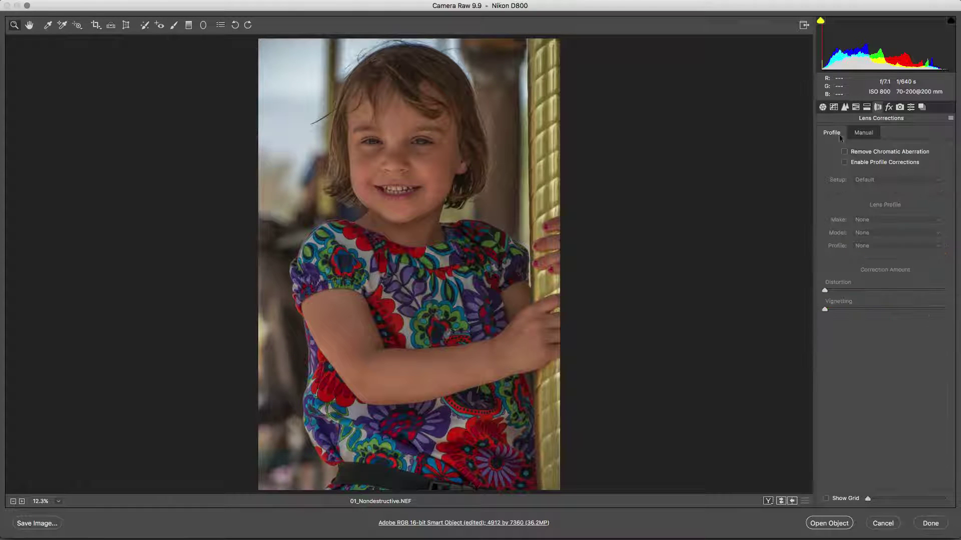
click(844, 152)
click(844, 162)
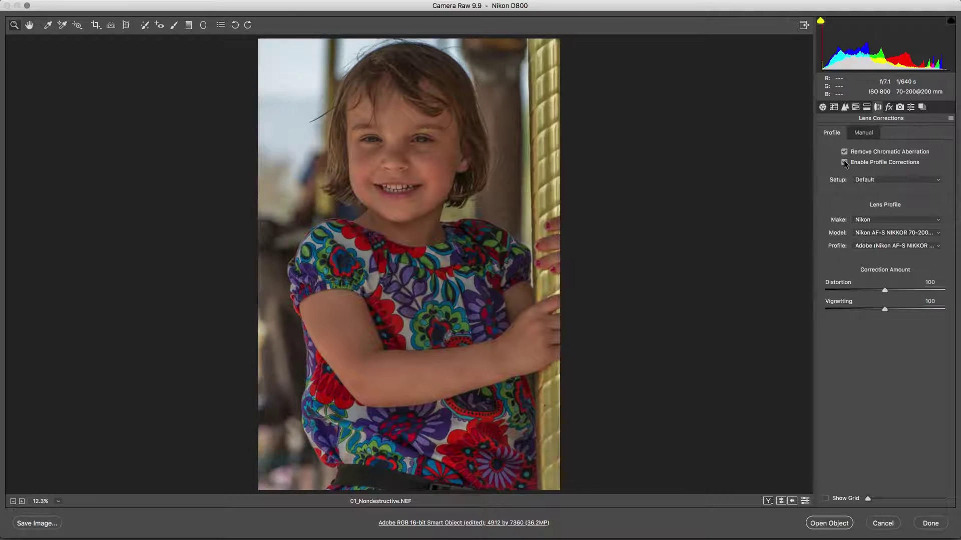
key(c)
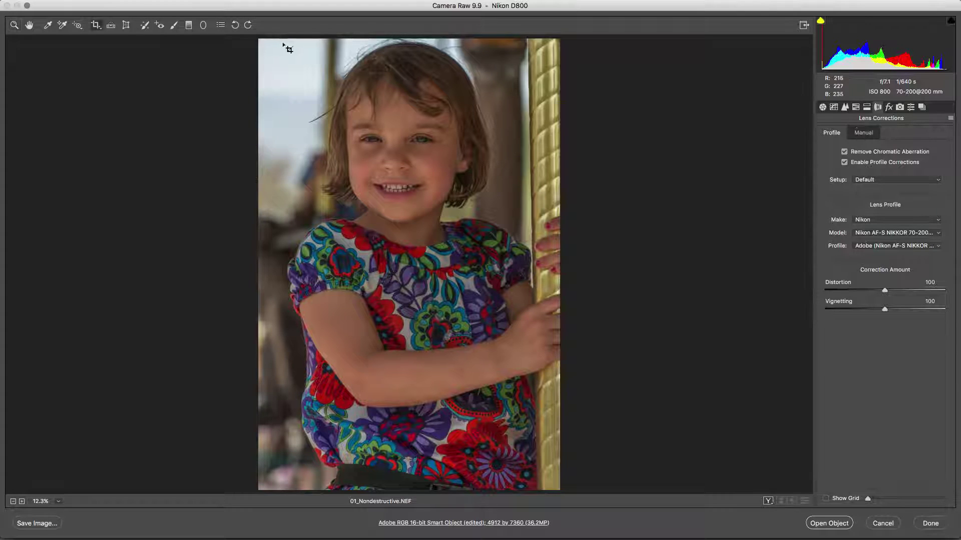
drag(263, 43, 570, 458)
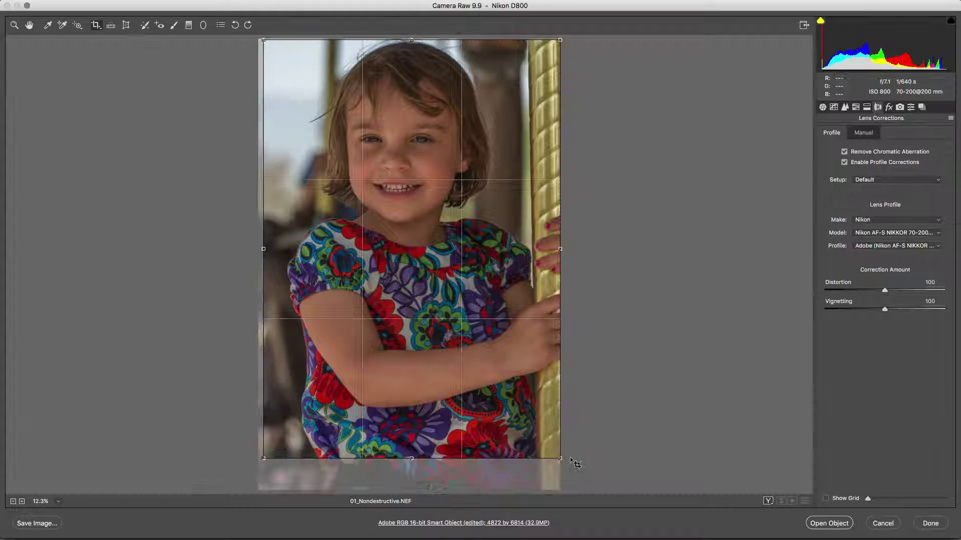
Commit the 4822×6814 crop, keep sRGB at 16 Bits/Channel, and open in Photoshop
key(z)
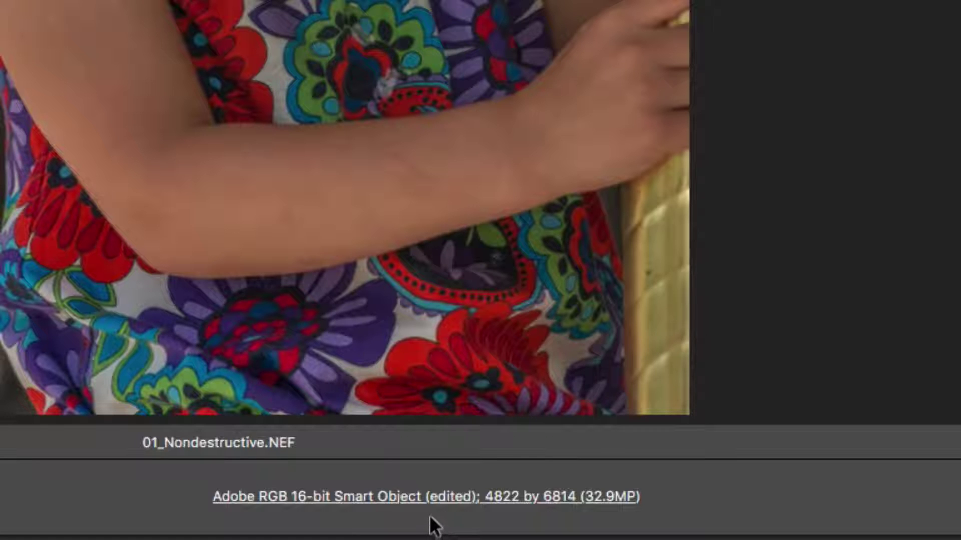
click(461, 524)
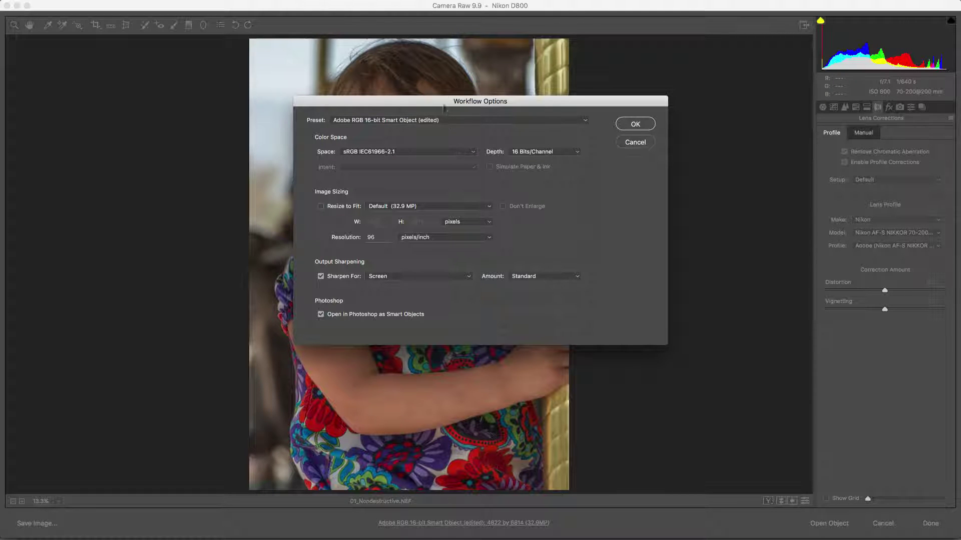
click(438, 152)
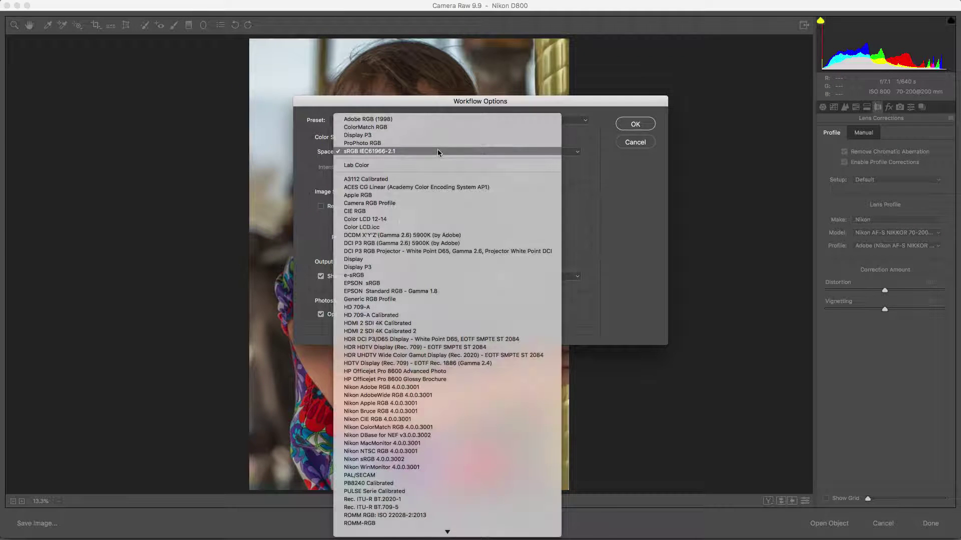
click(437, 151)
click(528, 153)
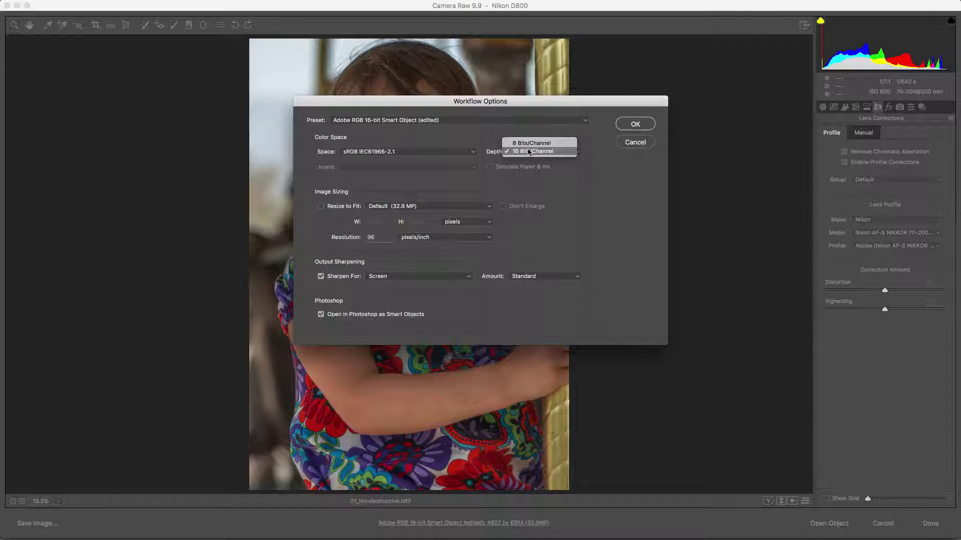
click(529, 153)
key(Return)
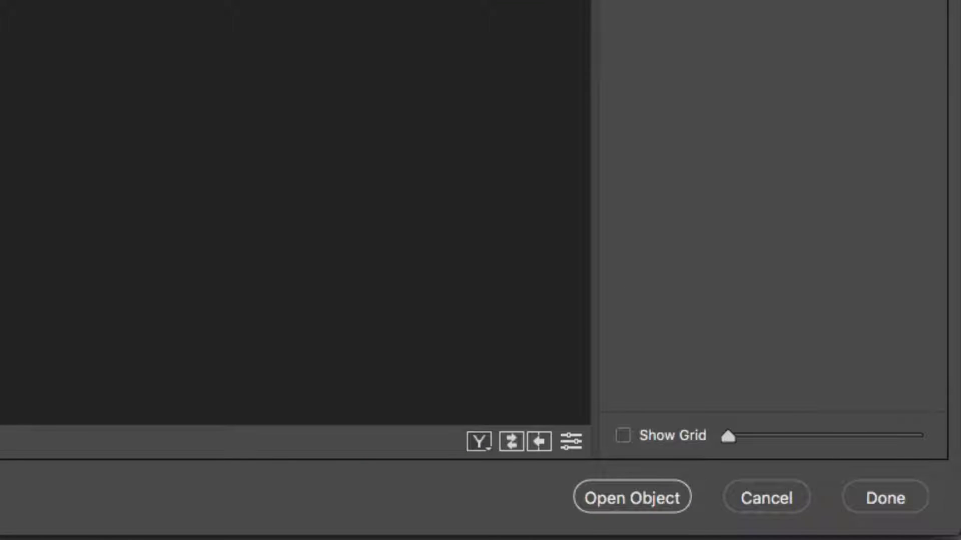
key(Return)
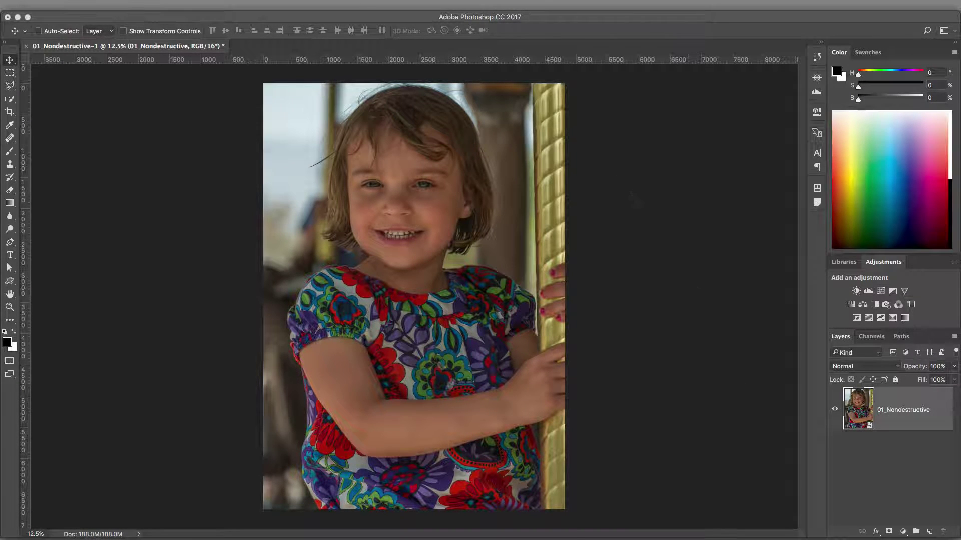
Launch Perfectly Clear Complete v3 on the 01_Nondestructive smart object
click(245, 4)
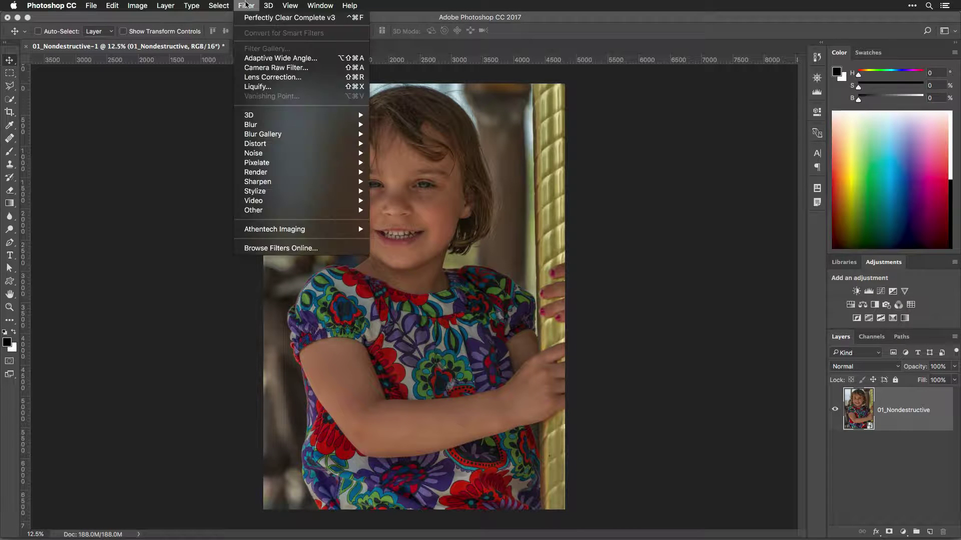
mouse_move(307, 230)
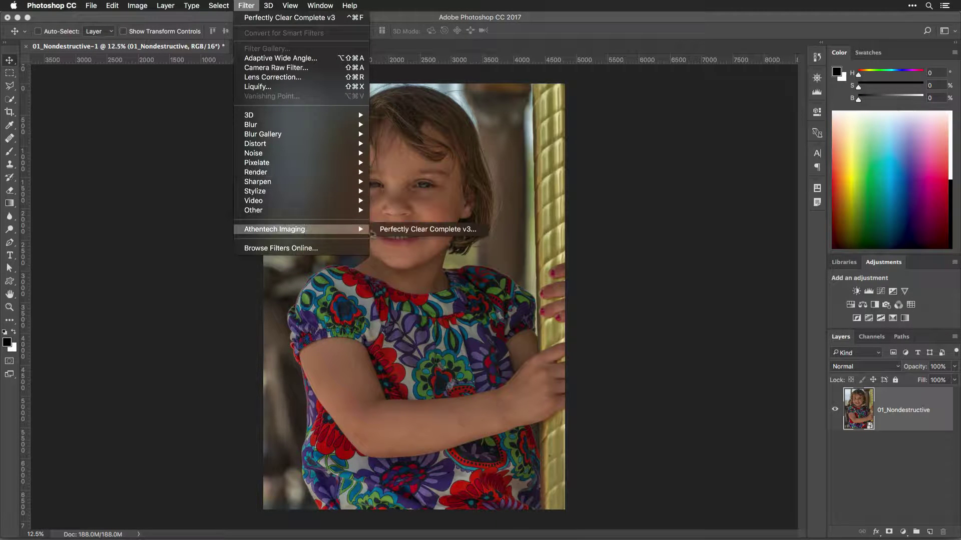
click(383, 233)
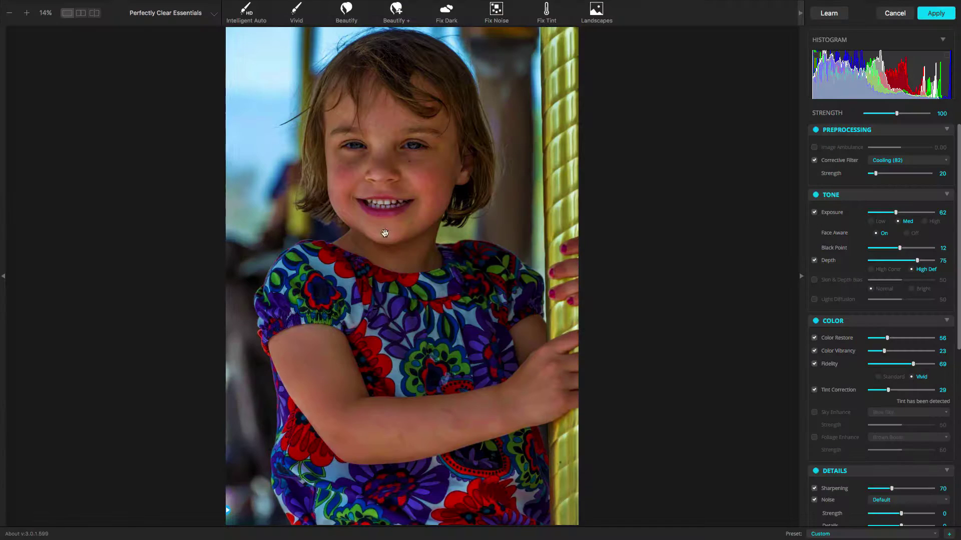
Switch Perfectly Clear to the Perfect Exposure preset collection and raise Skin Toning to 63
click(200, 14)
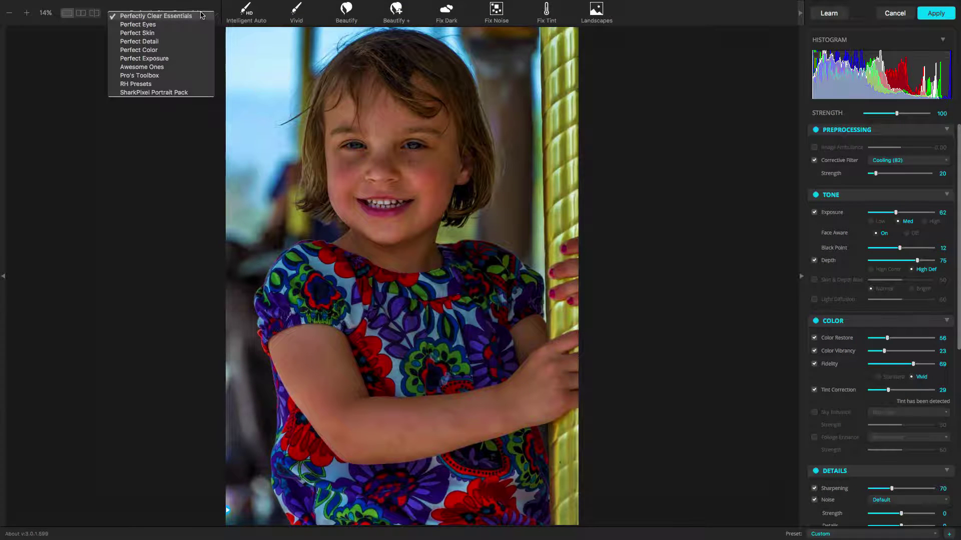
click(189, 60)
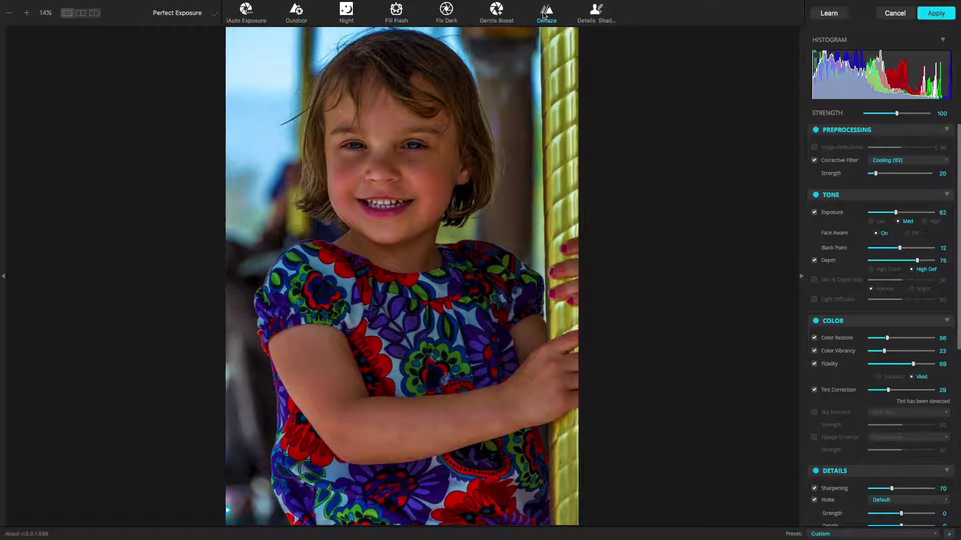
scroll(903, 295, down, 15)
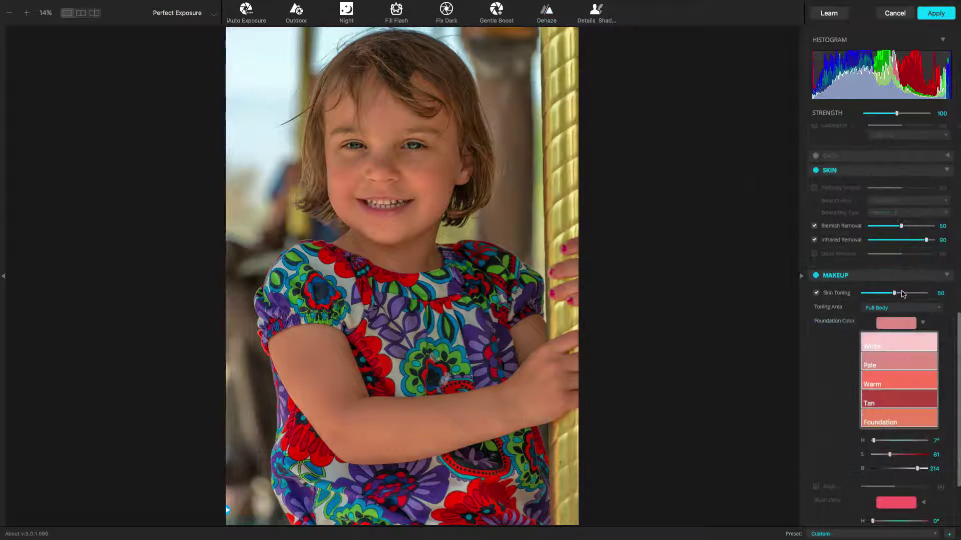
click(902, 293)
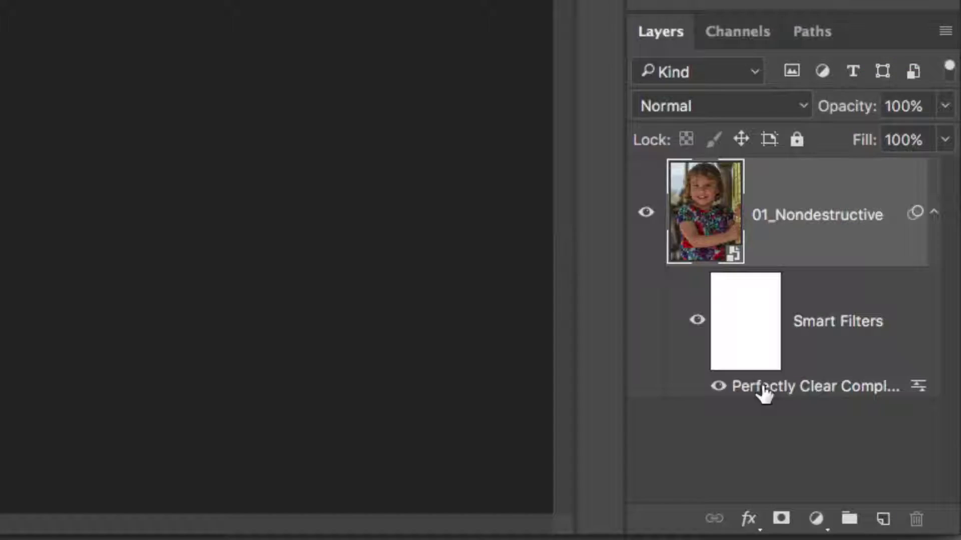
Reopen the Perfectly Clear filter, lower Skin Toning to 31 and apply, then reopen the raw smart object
double_click(764, 393)
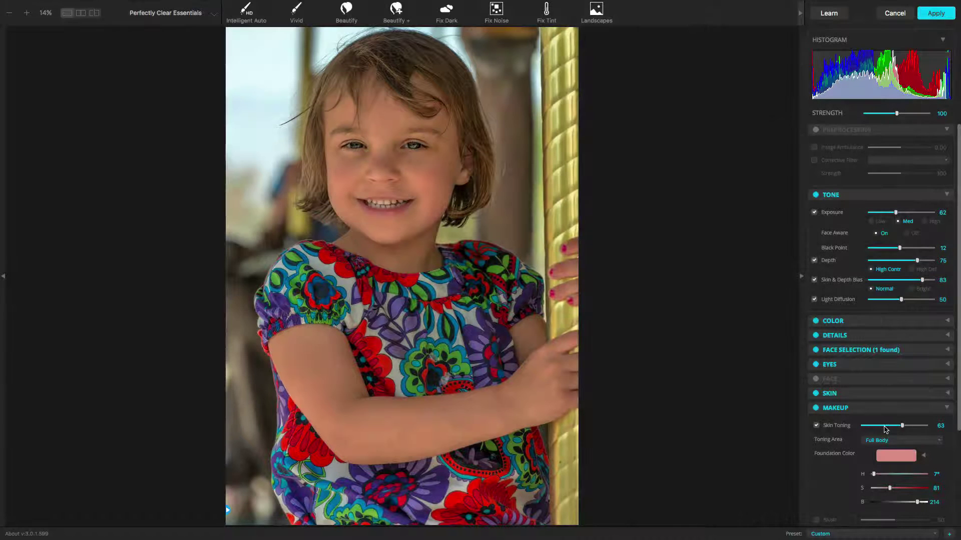
click(884, 426)
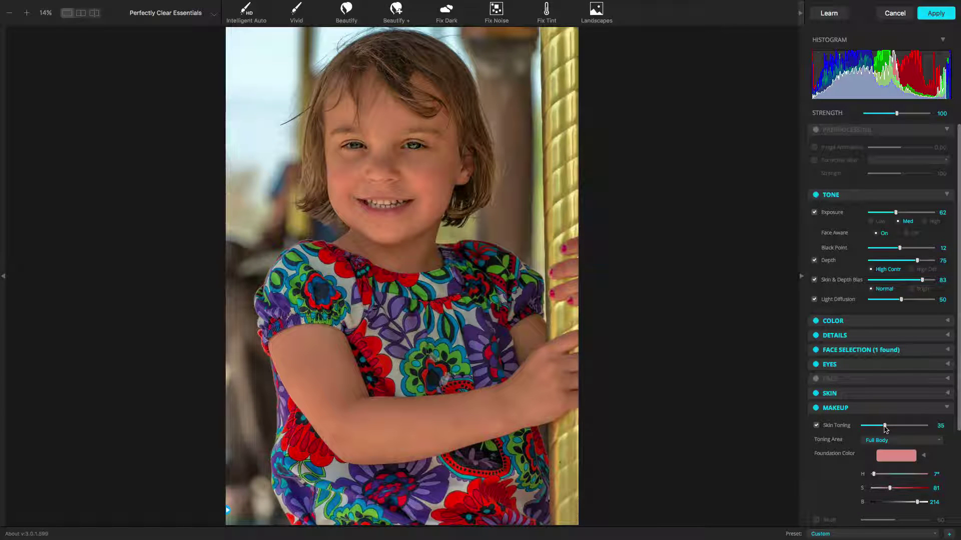
drag(883, 426, 878, 425)
key(Return)
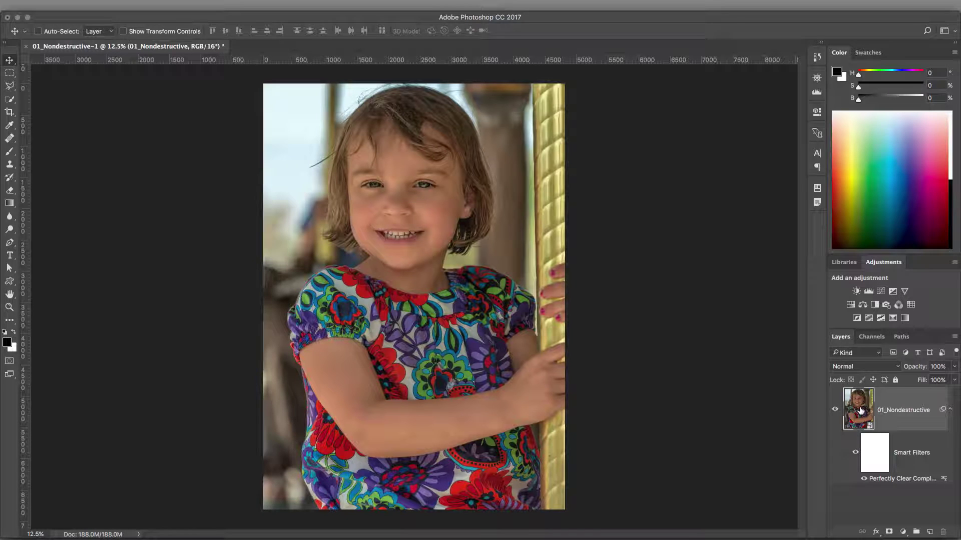
double_click(860, 410)
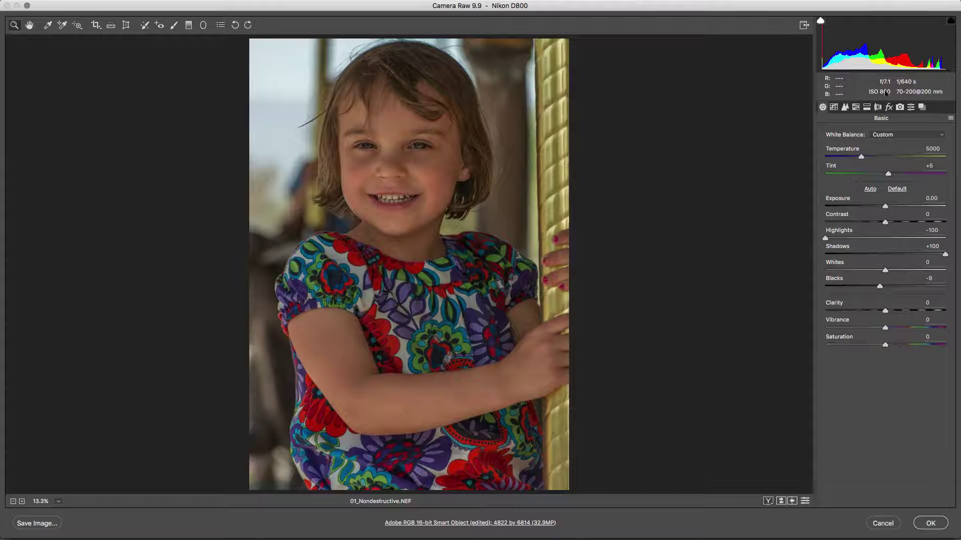
Set Post Crop Vignetting Amount to -57 in Camera Raw's fx tab, then hide Perfectly Clear to compare
click(888, 107)
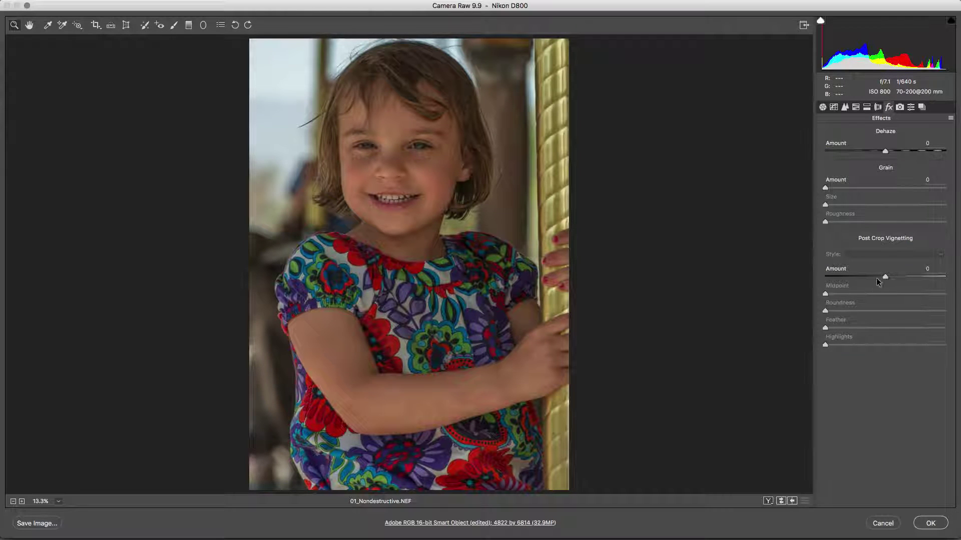
drag(885, 276, 852, 279)
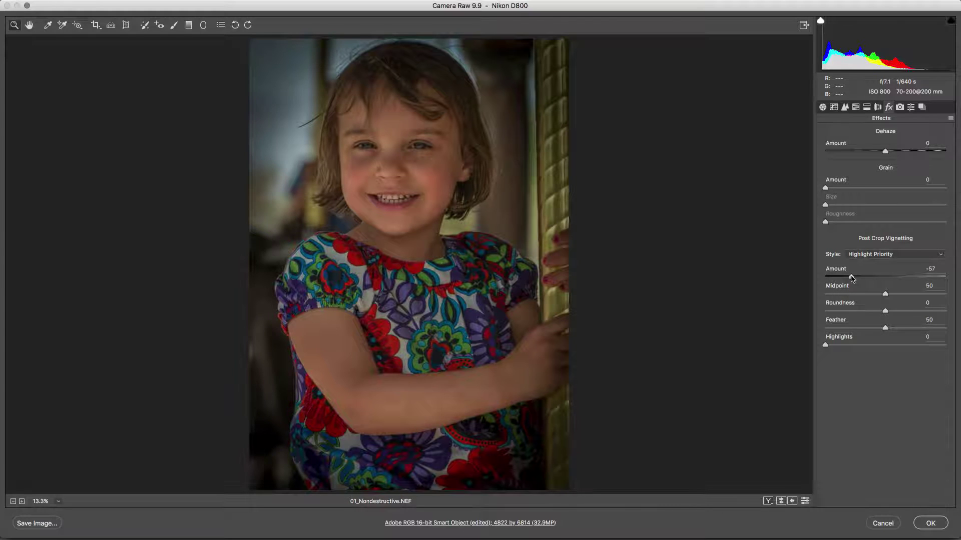
key(Return)
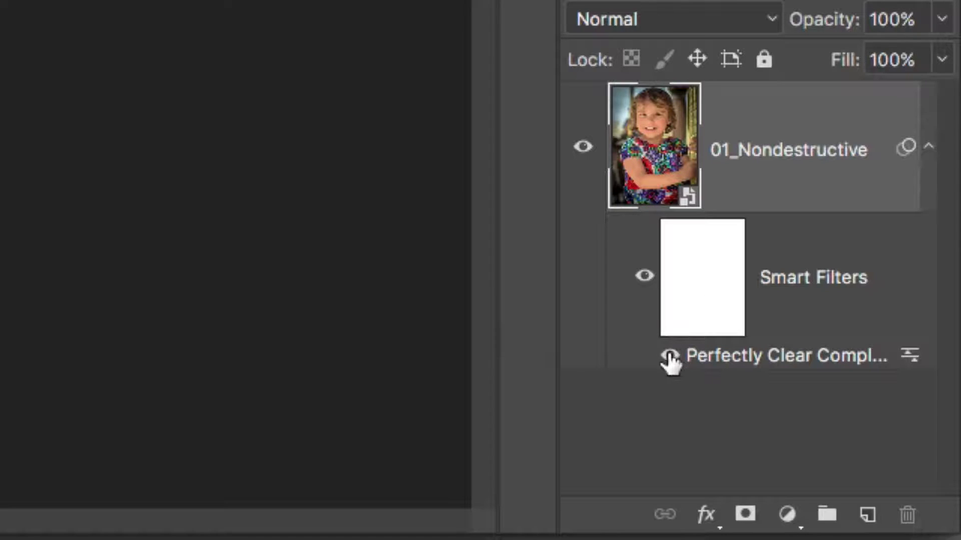
click(669, 355)
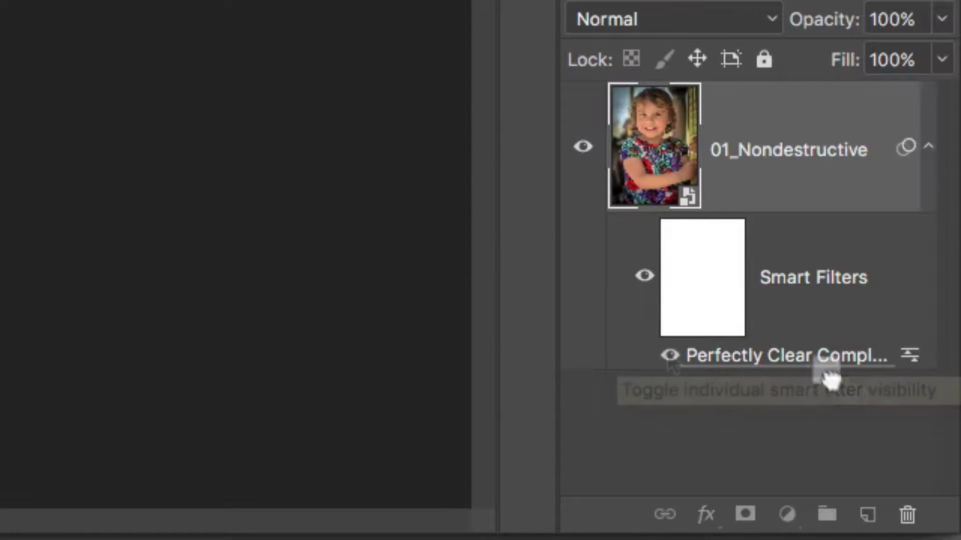
Apply Find Edges, move it below Perfectly Clear, and select the smart filter mask
drag(824, 372, 908, 514)
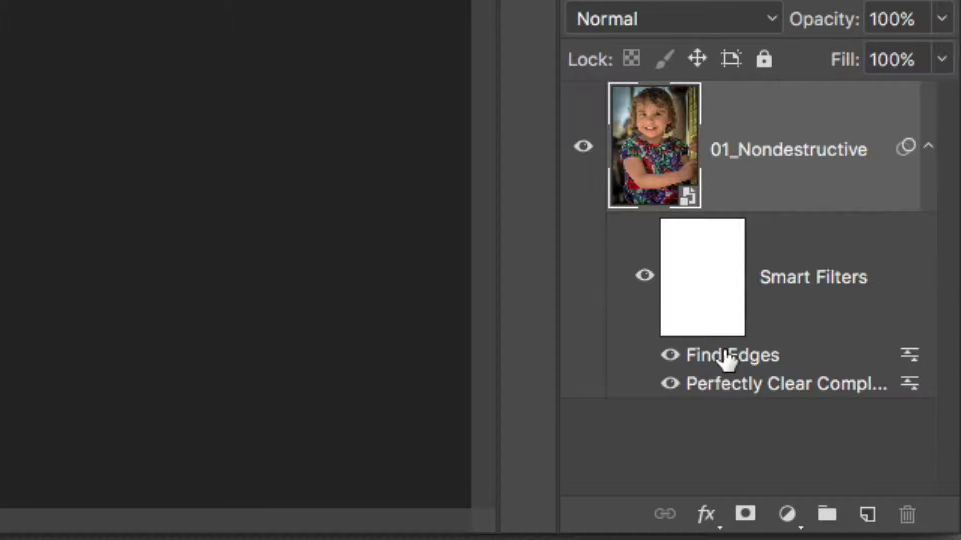
drag(725, 354, 724, 397)
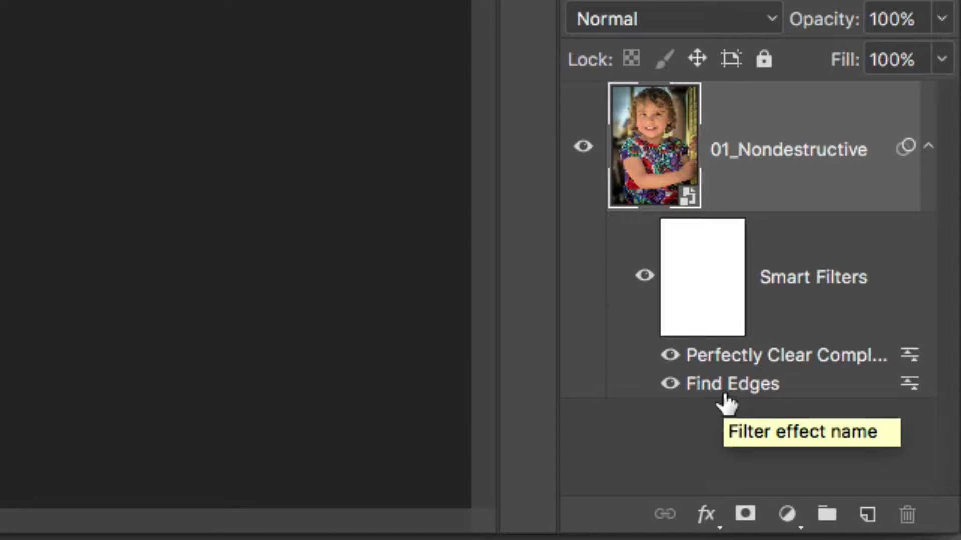
click(706, 280)
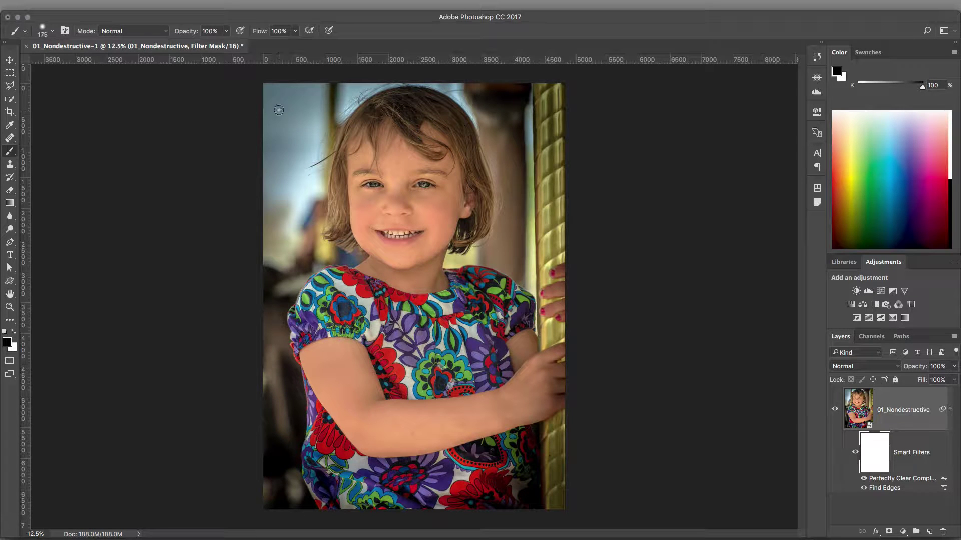
Paint the filters out of the top-left corner at size 800, then the upper-right at 500, 30% opacity
key(bracketright)
key(bracketright)
key(bracketright)
key(bracketright)
key(bracketright)
key(bracketright)
key(bracketright)
key(bracketright)
mouse_move(279, 109)
mouse_down()
mouse_move(280, 98)
mouse_move(266, 92)
mouse_move(310, 98)
mouse_move(274, 128)
mouse_move(287, 149)
mouse_move(315, 114)
mouse_move(269, 182)
mouse_up()
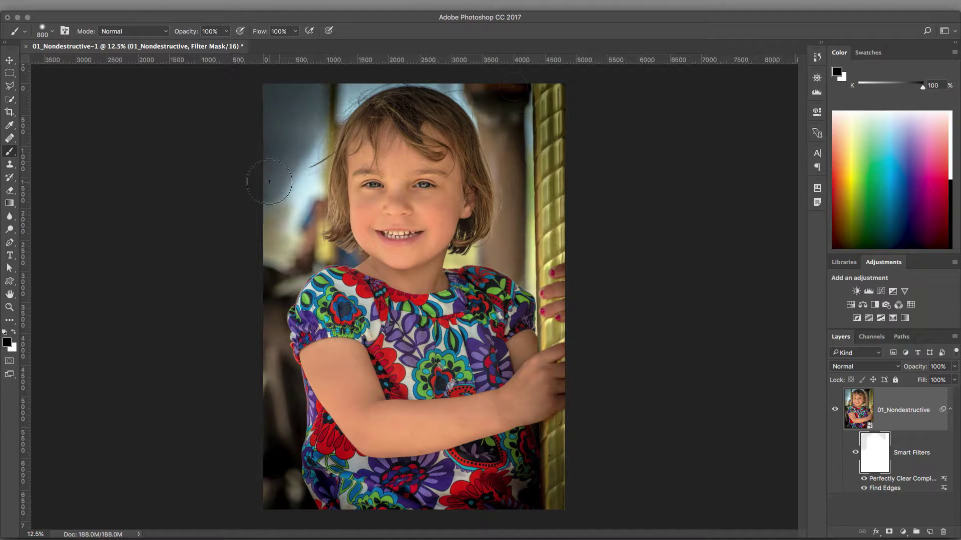
key(bracketleft)
key(bracketleft)
key(bracketleft)
key(3)
mouse_move(497, 138)
mouse_down()
mouse_move(493, 133)
mouse_move(480, 109)
mouse_move(515, 179)
mouse_up()
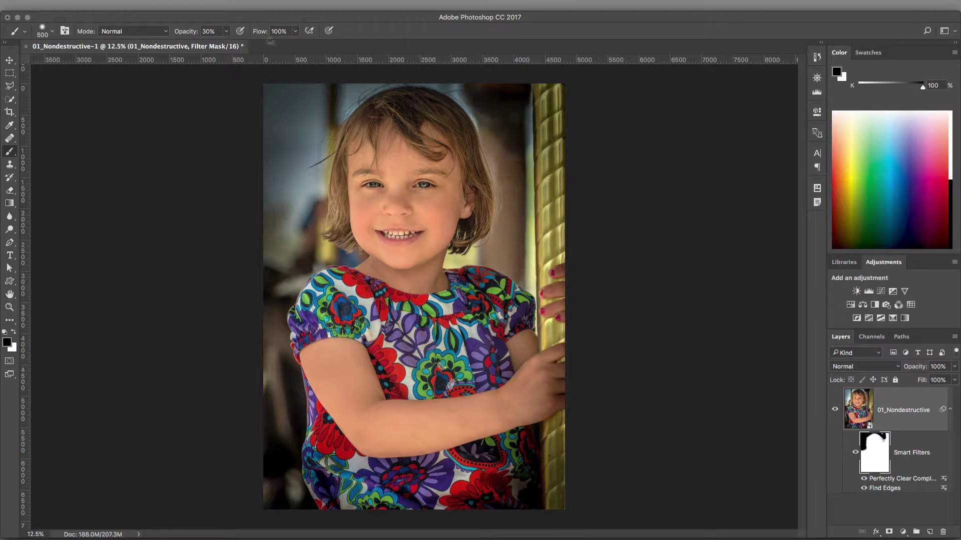
At 47% brush opacity, mask the filters from the background beside her hair and the pillar's left edge
click(226, 32)
drag(228, 41, 232, 45)
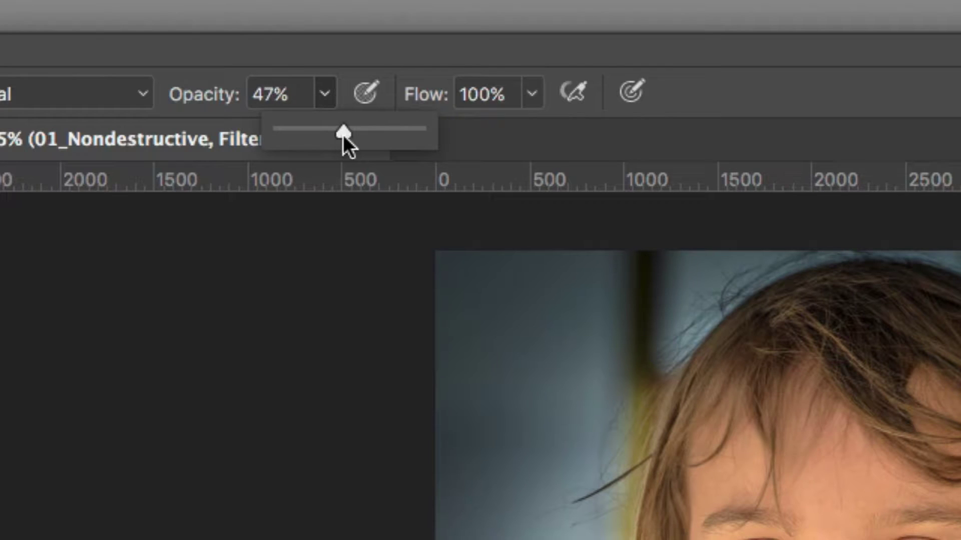
drag(343, 134, 343, 133)
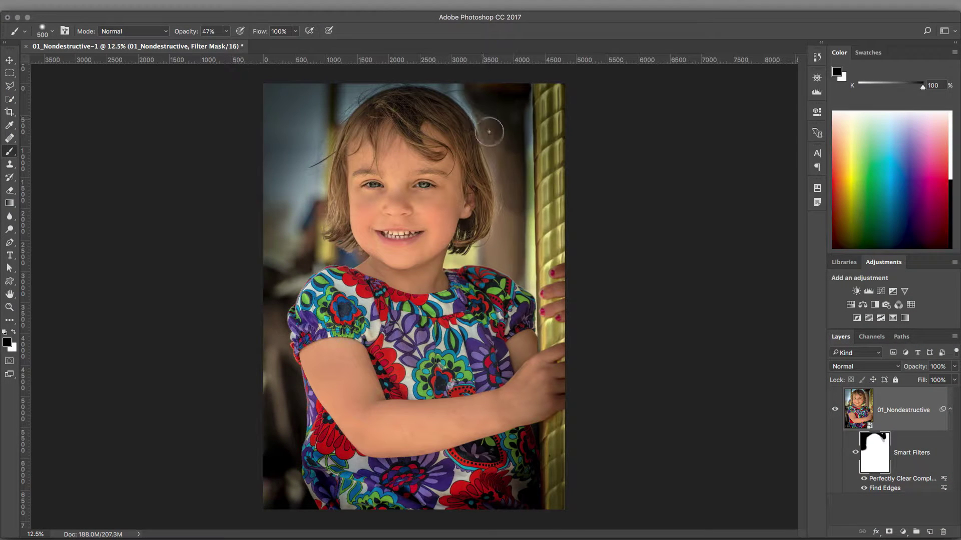
mouse_move(516, 145)
mouse_down()
mouse_move(515, 239)
mouse_move(519, 271)
mouse_move(524, 231)
mouse_move(519, 267)
mouse_move(529, 281)
mouse_move(486, 257)
mouse_move(450, 260)
mouse_move(495, 233)
mouse_move(516, 252)
mouse_move(485, 118)
mouse_move(450, 85)
mouse_move(488, 65)
mouse_up()
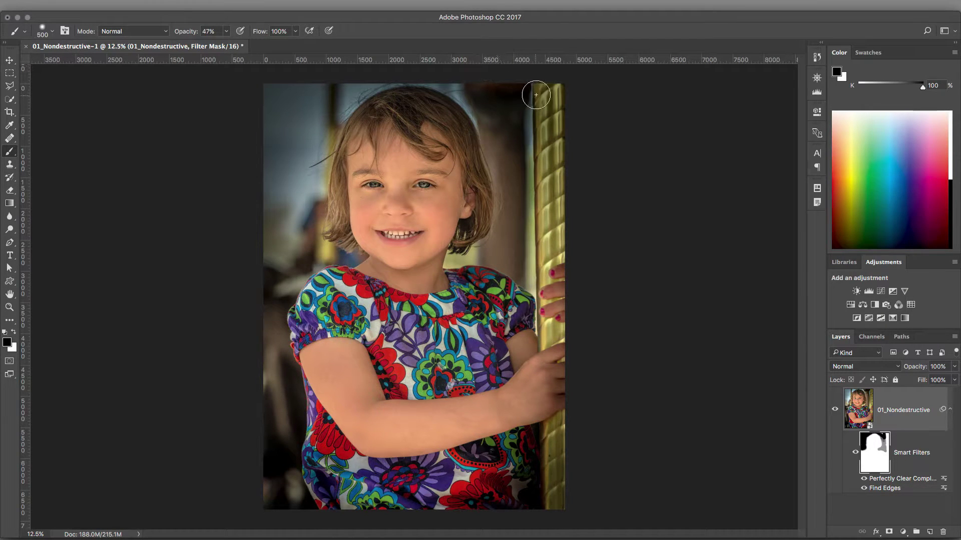
mouse_move(539, 114)
mouse_down()
mouse_move(549, 92)
mouse_move(541, 262)
mouse_move(558, 236)
mouse_move(555, 156)
mouse_move(536, 273)
mouse_move(535, 197)
mouse_move(551, 138)
mouse_move(551, 191)
mouse_move(554, 83)
mouse_move(527, 95)
mouse_move(542, 102)
mouse_move(529, 104)
mouse_move(543, 118)
mouse_up()
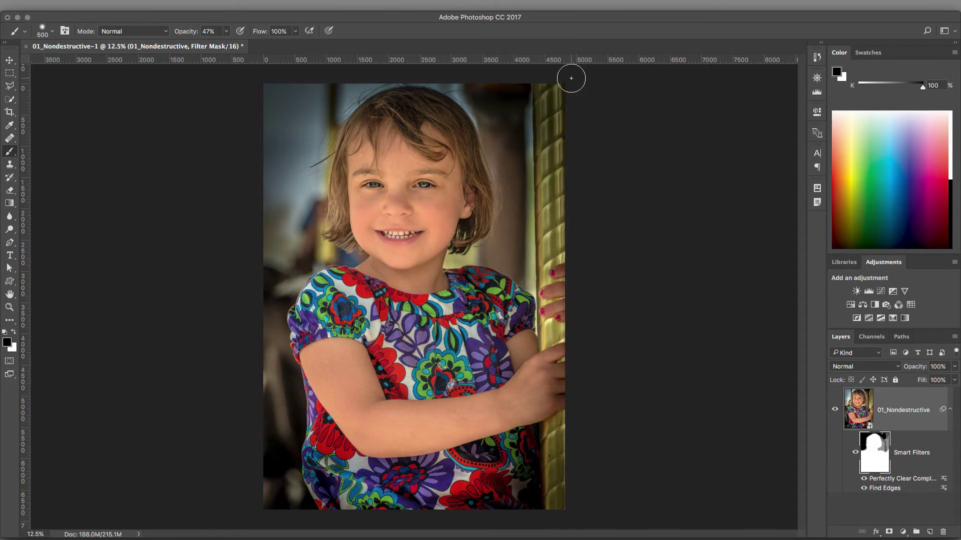